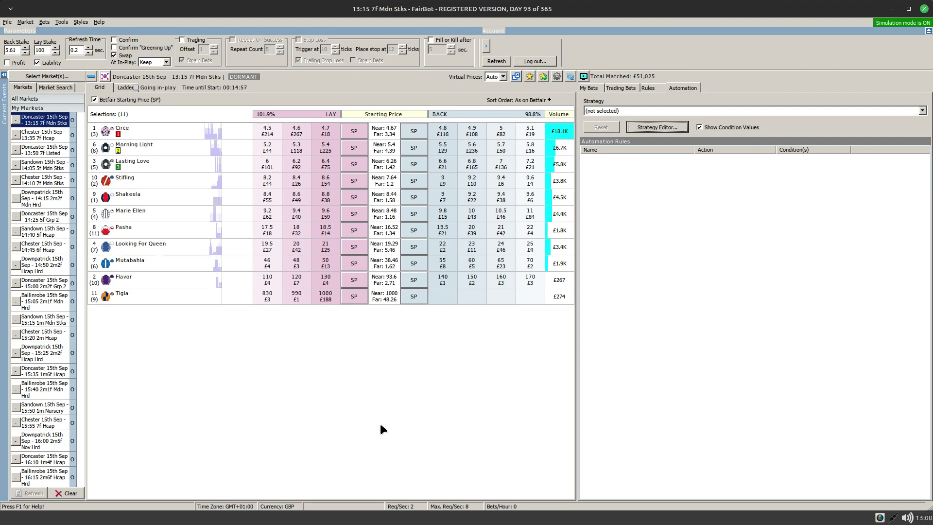
Add a new automation rule named "Select 1st Runner" to the DEMO - Dutch Automation strategy
click(654, 127)
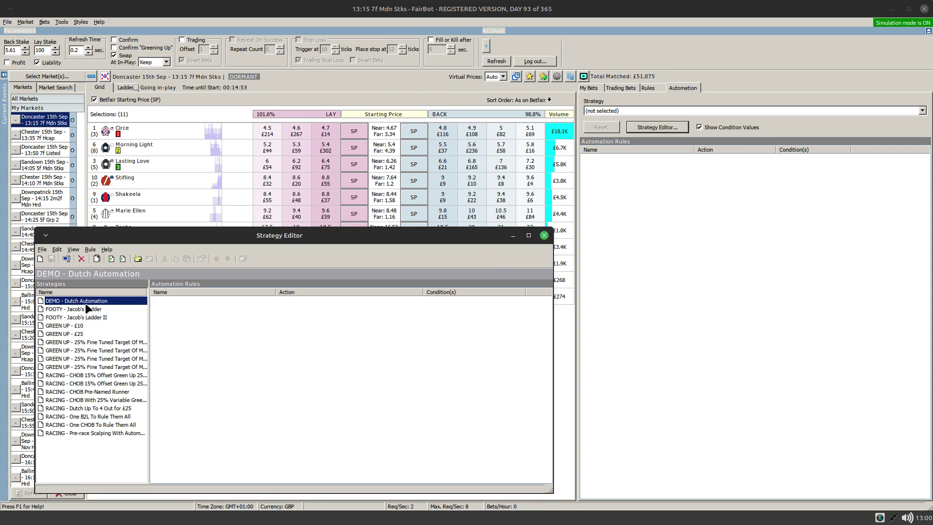
right_click(272, 316)
click(239, 352)
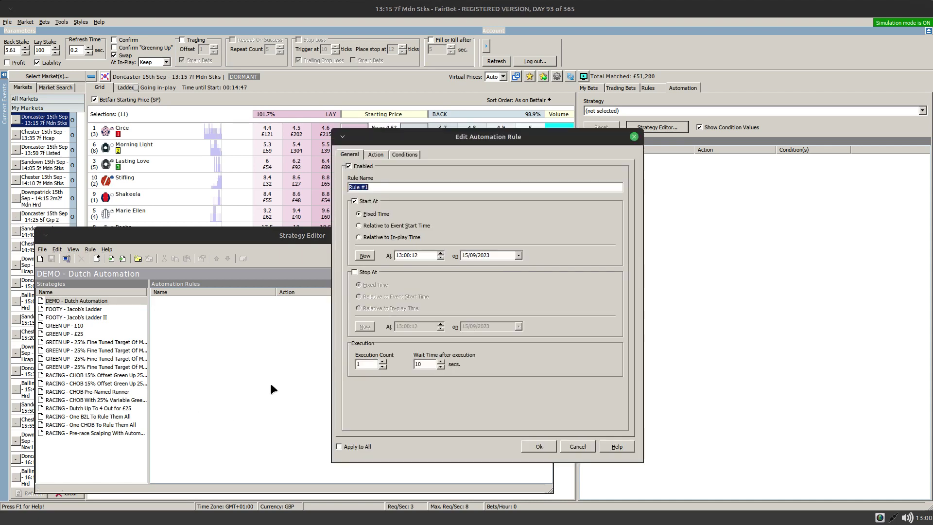
click(387, 186)
key(ctrl+a)
text(Select 1st Runner)
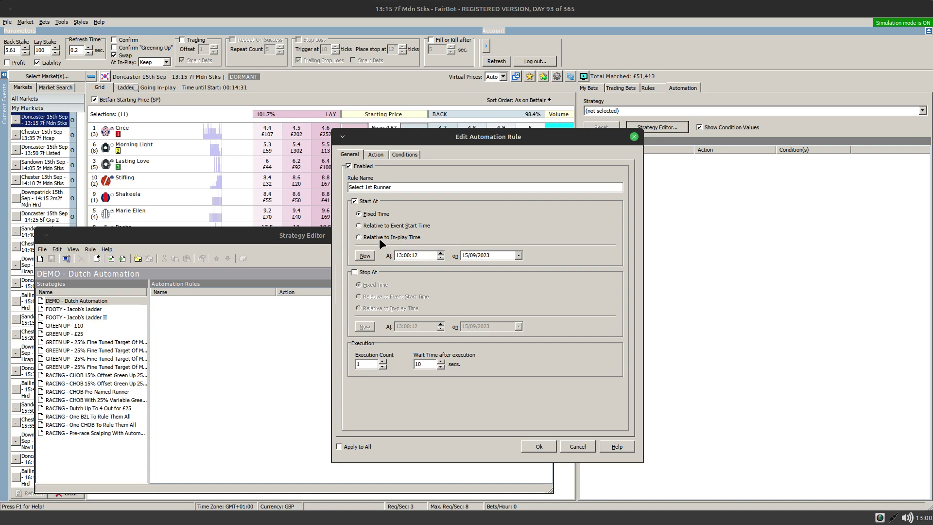
Set the rule to start 30 seconds before the event start time
click(359, 226)
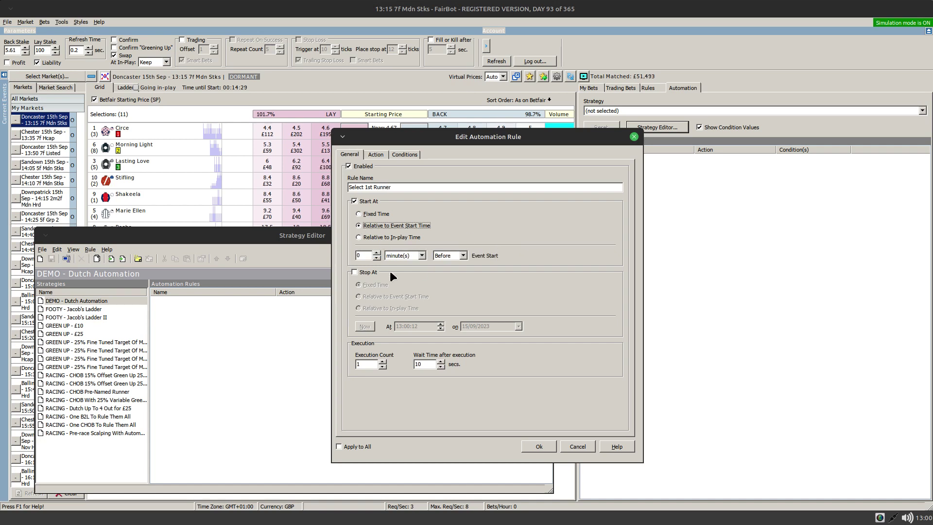
double_click(363, 255)
text(30)
click(401, 256)
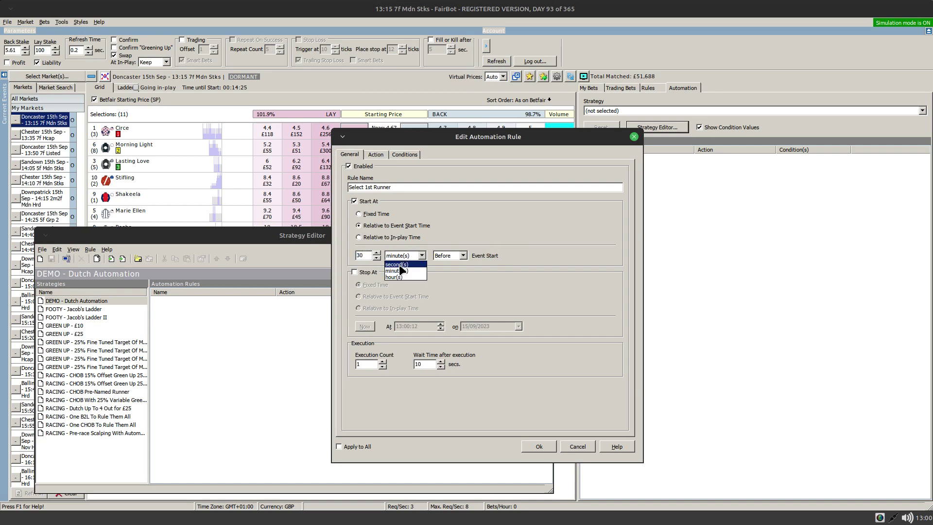
click(397, 265)
Set the rule's action to Place a Bet, with the selection chosen At Runtime
click(376, 151)
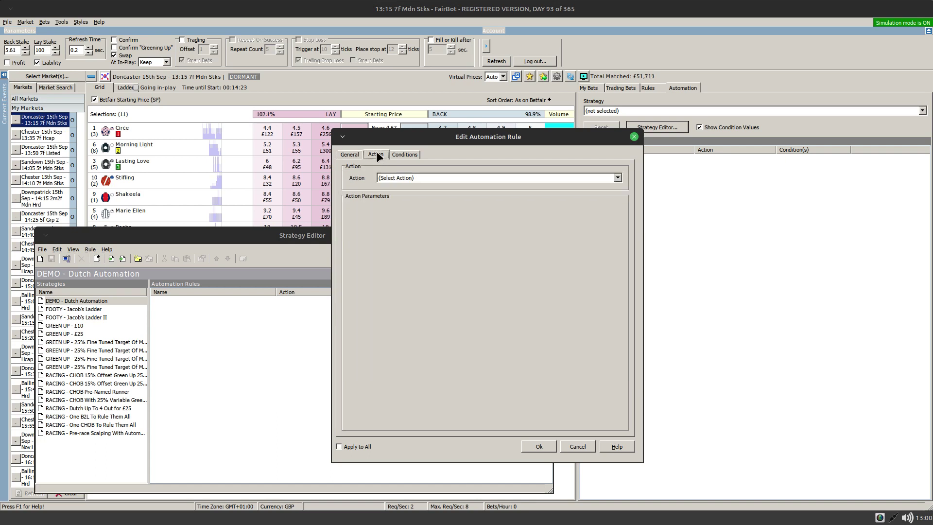
click(403, 178)
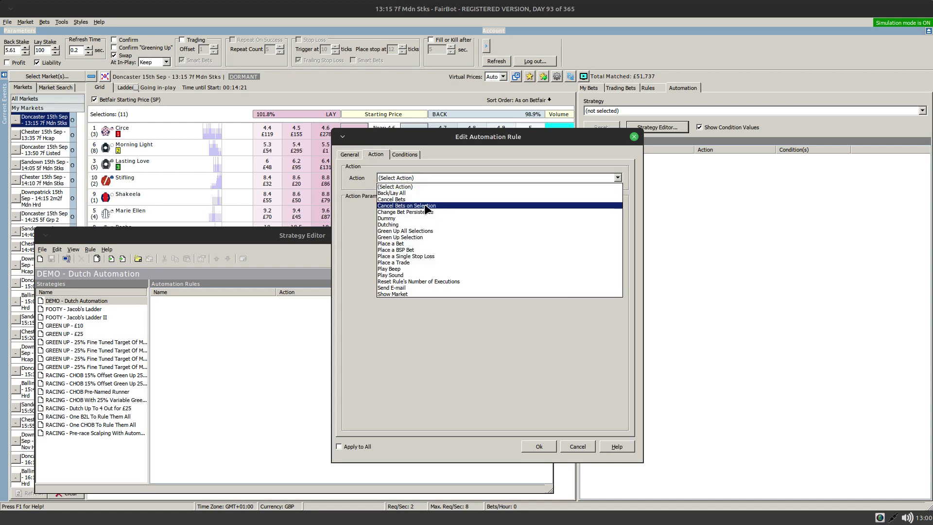
click(409, 243)
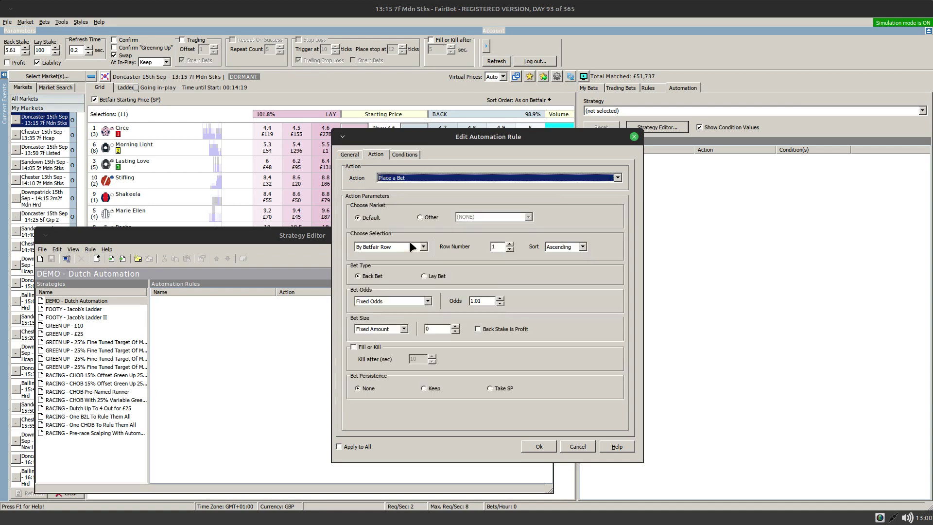
click(400, 248)
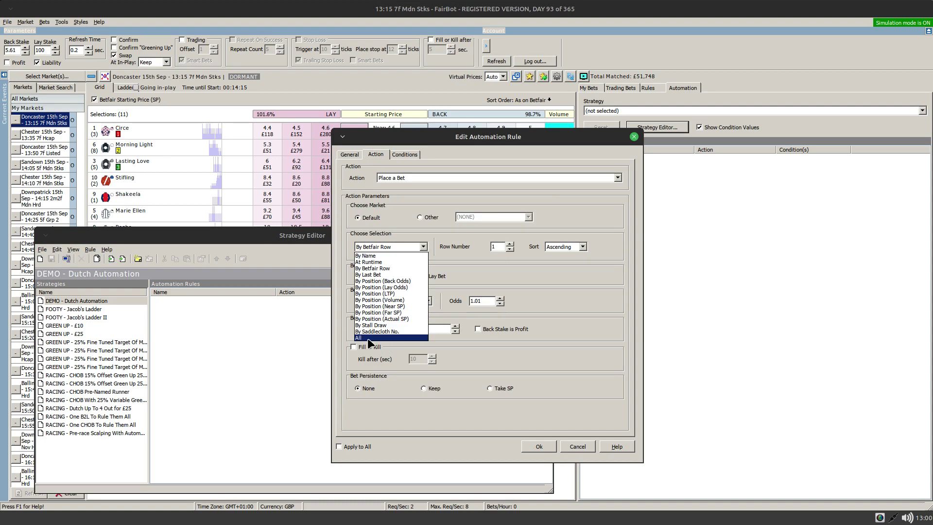
click(367, 262)
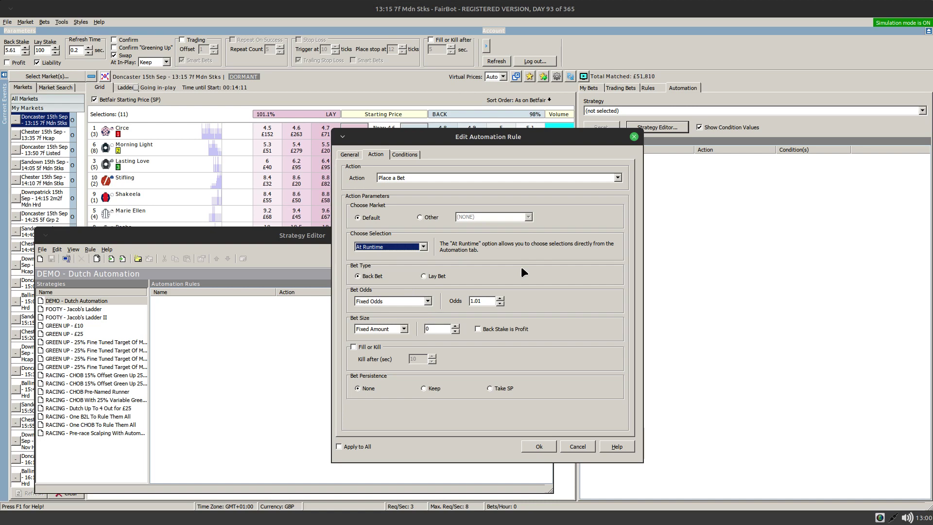
Make the bet a lay bet with a fixed amount of 1 and accept the rule
click(429, 275)
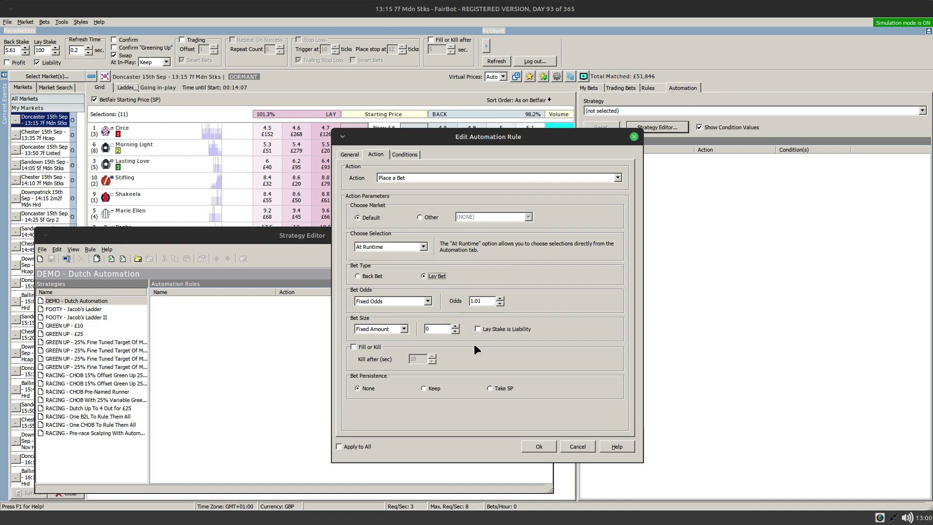
double_click(438, 329)
text(1)
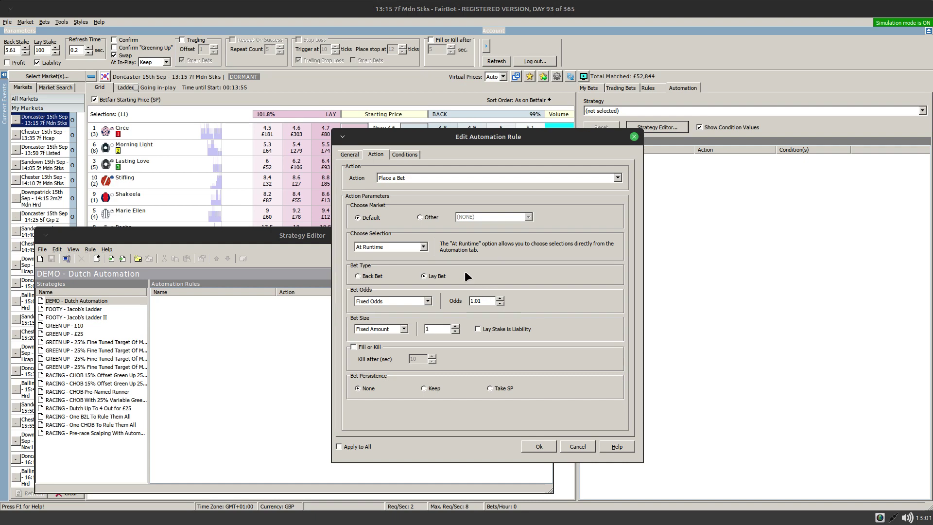
click(407, 155)
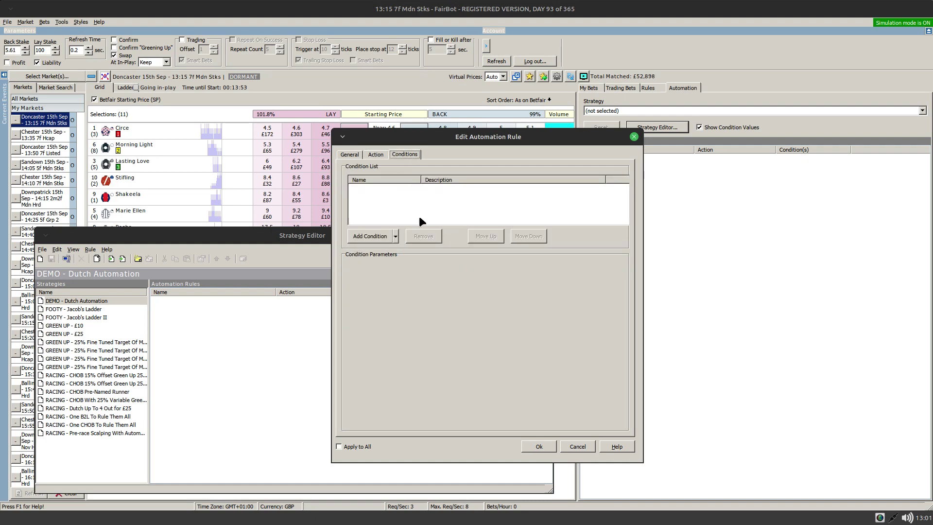
click(372, 154)
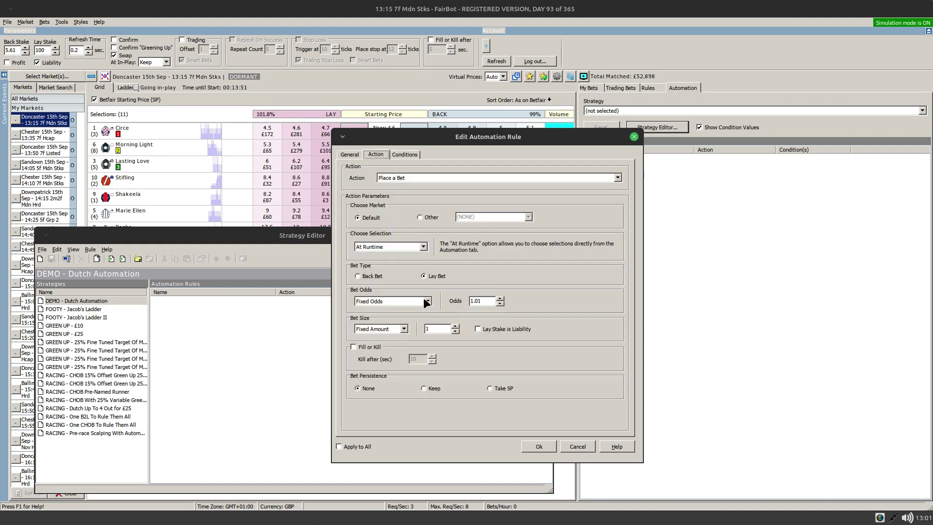
click(538, 445)
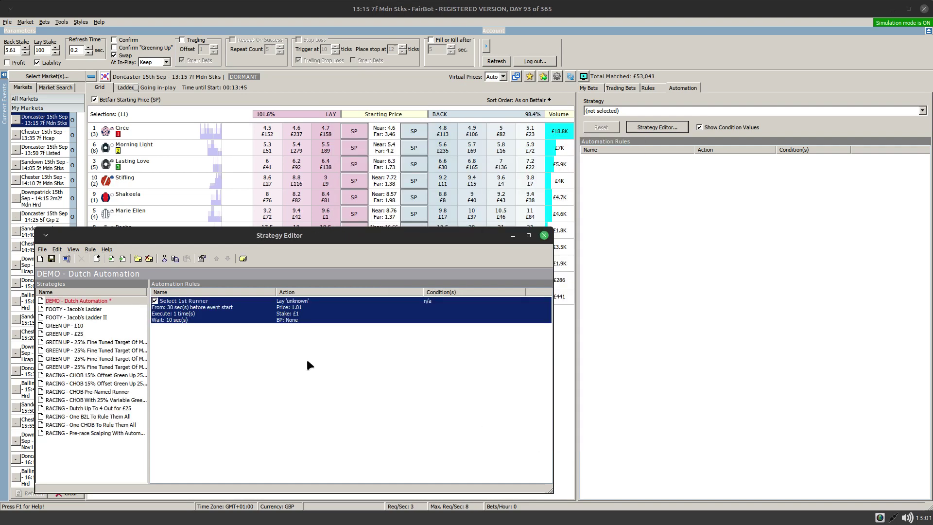
Save the strategy and apply DEMO - Dutch Automation to the 13:15 Doncaster market
click(52, 259)
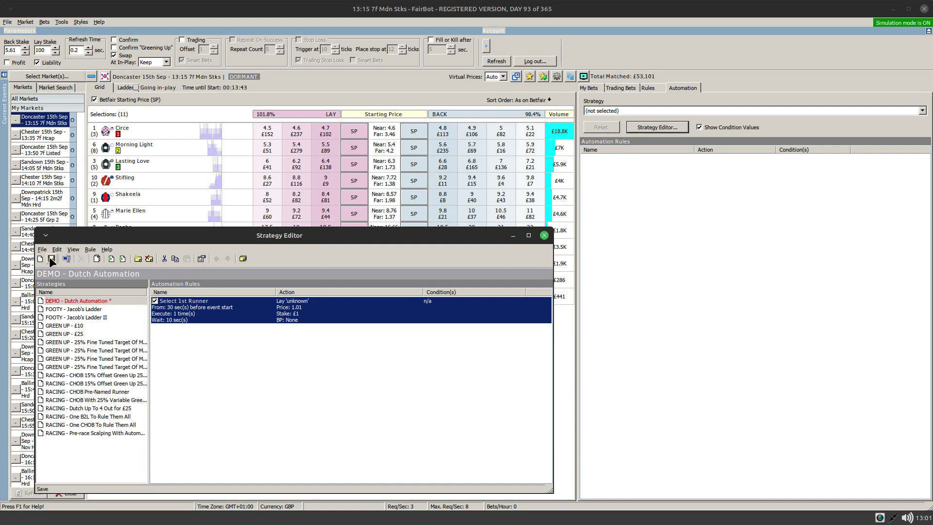
click(640, 110)
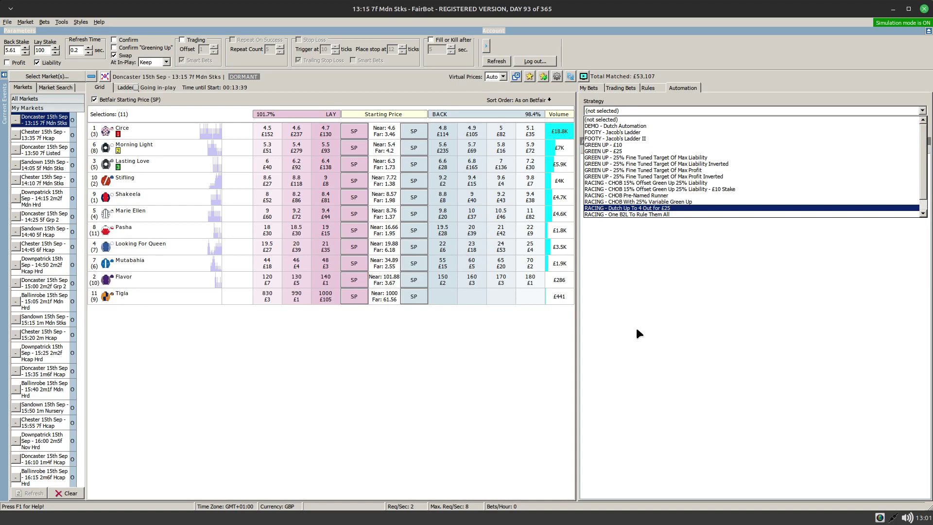
click(622, 125)
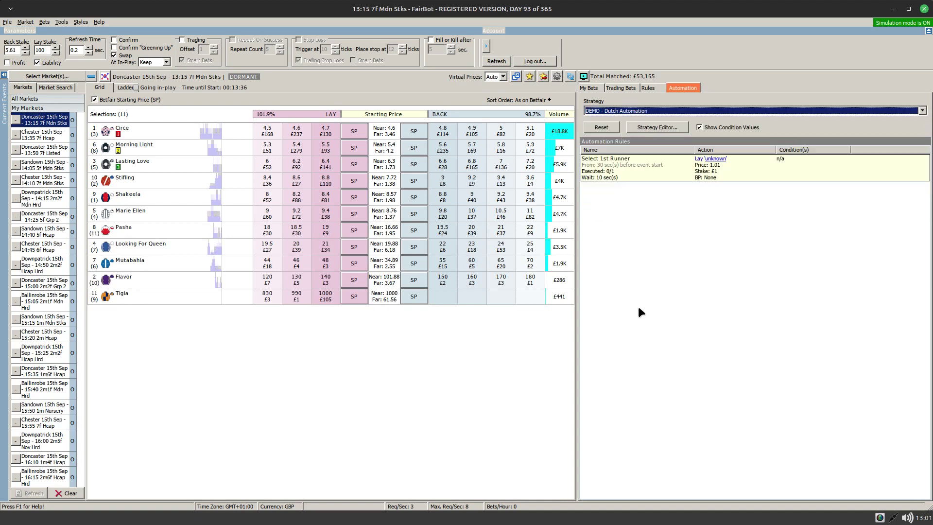
Look through the runners offered for the Select 1st Runner rule without assigning one
click(717, 159)
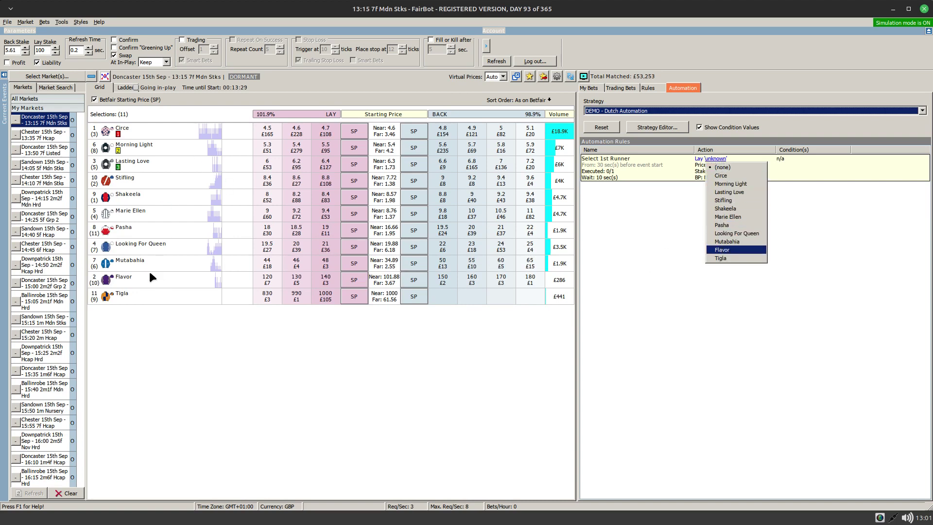
click(691, 313)
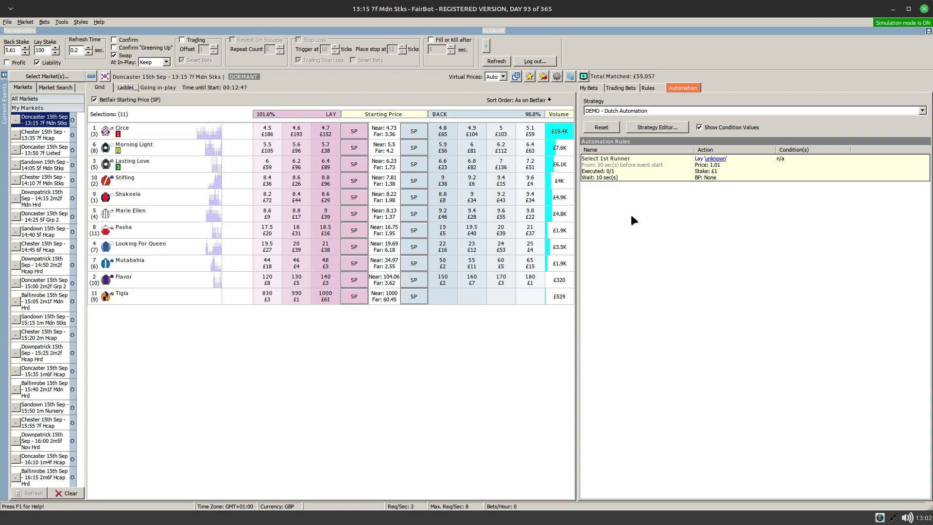
Duplicate the Select 1st Runner rule three times within the DEMO - Dutch Automation strategy
click(656, 128)
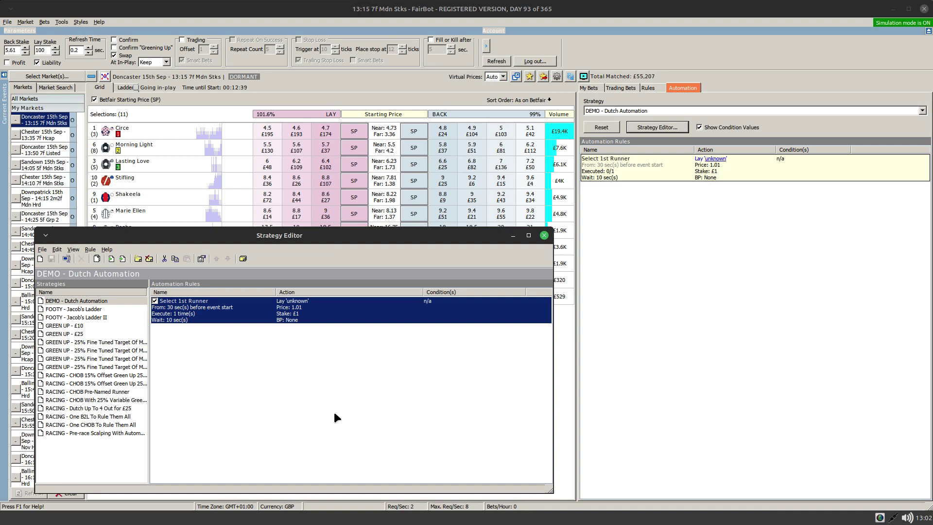
key(ctrl+c)
key(ctrl+v)
key(ctrl+v)
key(ctrl+v)
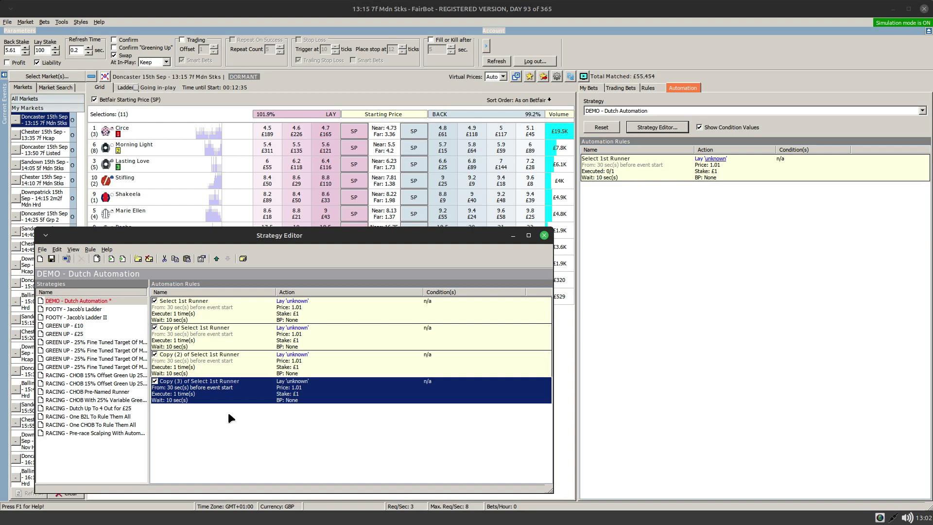
Rename the first copied rule as "Select 2nd Runner"
double_click(195, 331)
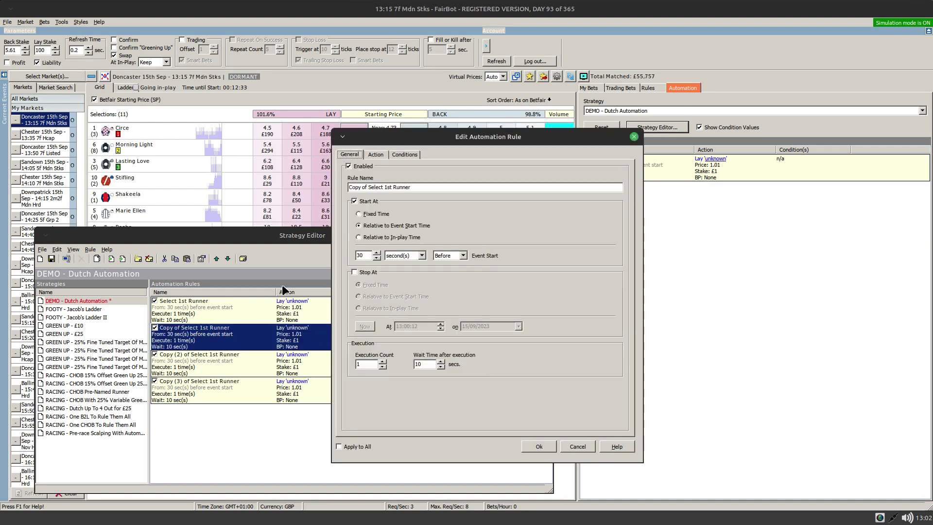
drag(368, 187, 313, 180)
key(BackSpace)
double_click(369, 187)
text(2nd)
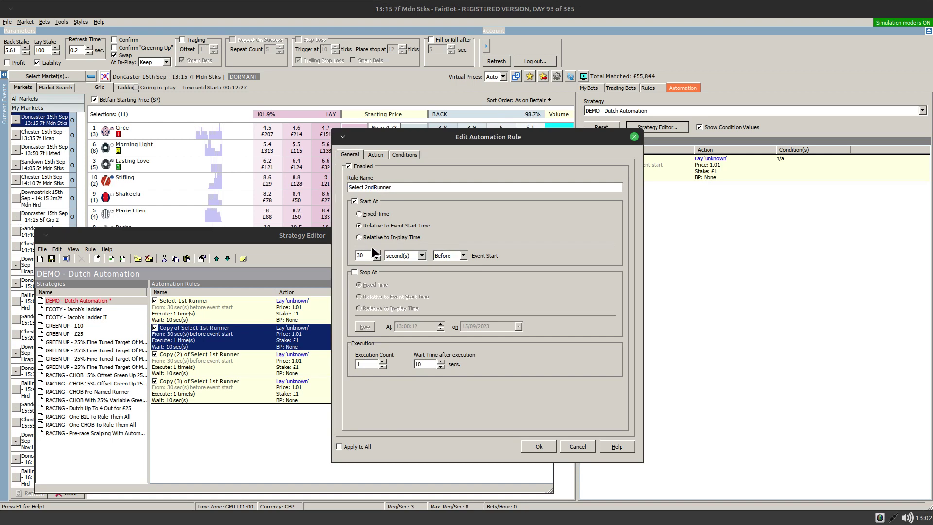
click(538, 444)
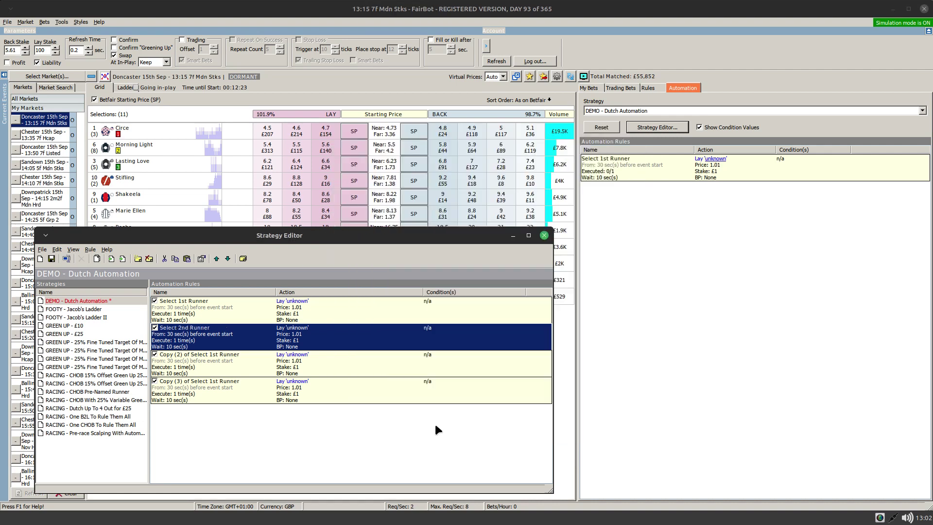
Rename the second copied rule as "Select 3rd Runner"
double_click(196, 366)
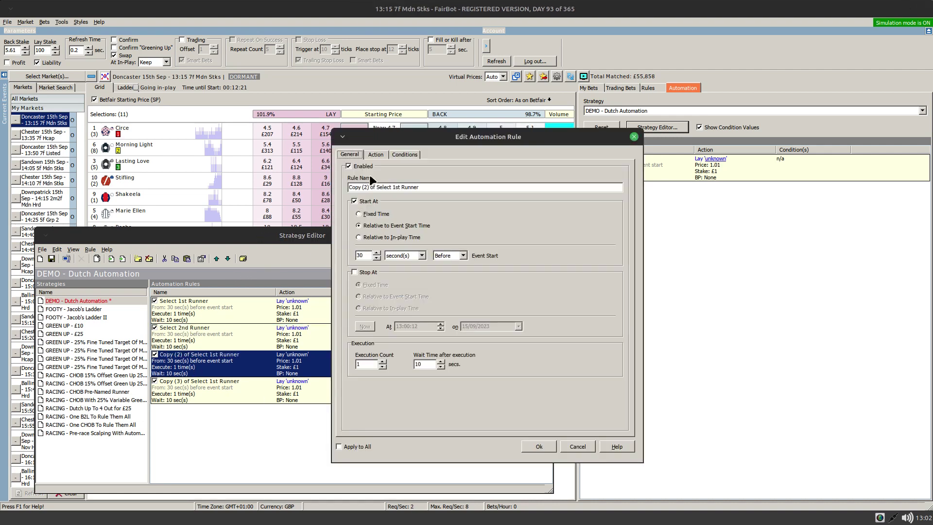
drag(377, 187, 348, 187)
key(BackSpace)
double_click(368, 187)
text(3rd)
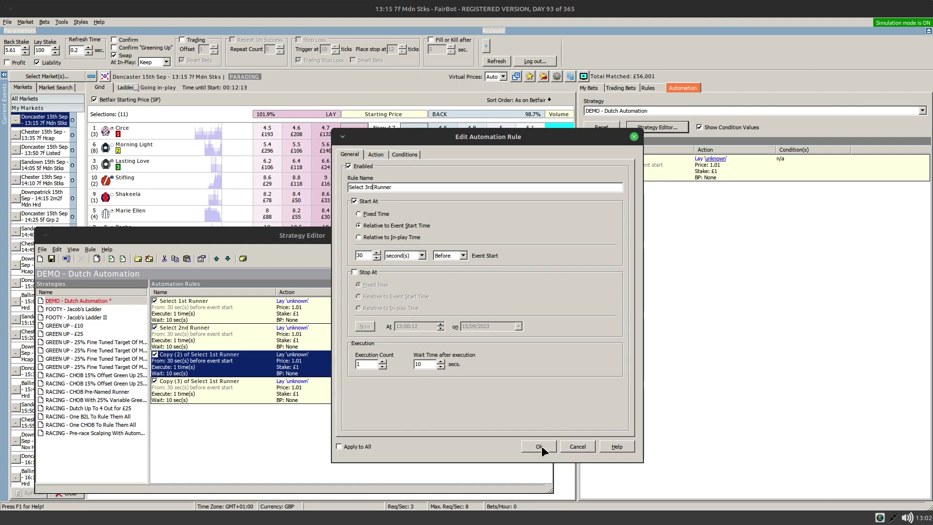
click(538, 446)
Rename the third copied rule as "Select 4th Runner" and save the strategy
double_click(208, 384)
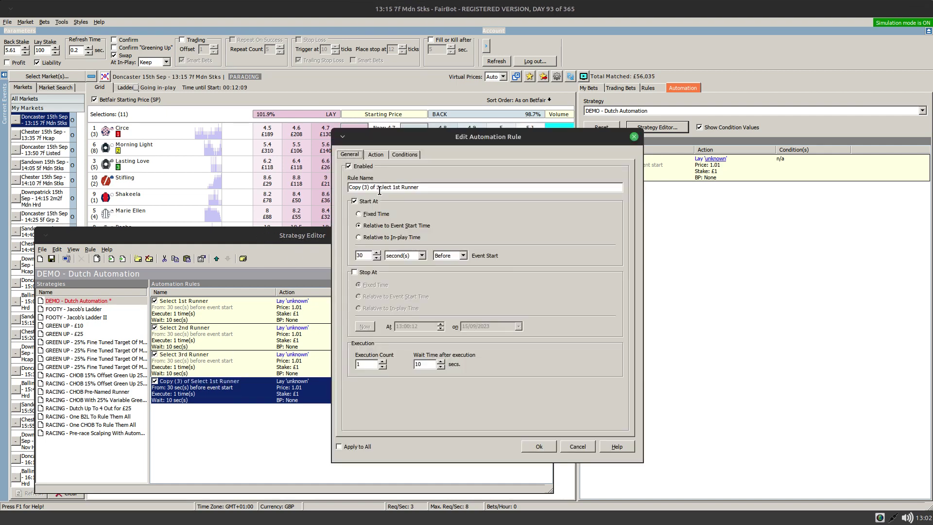
drag(377, 188, 287, 185)
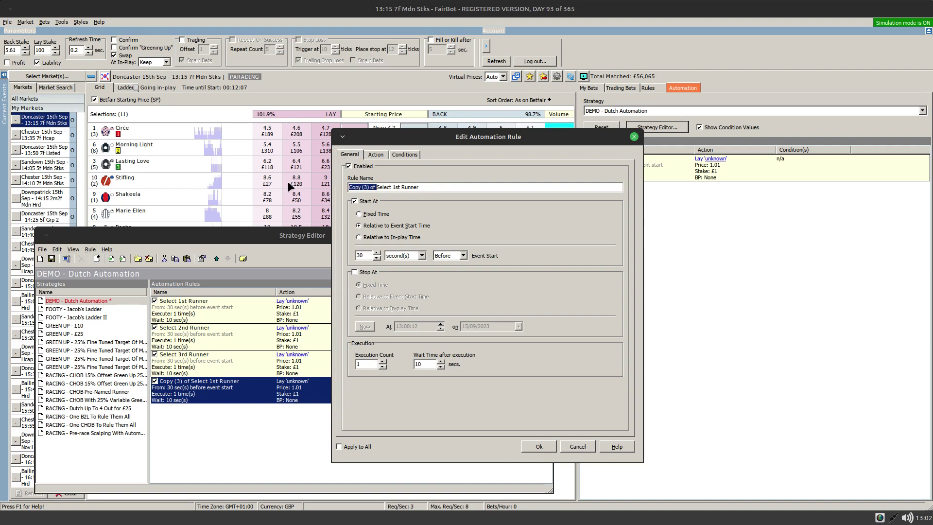
key(BackSpace)
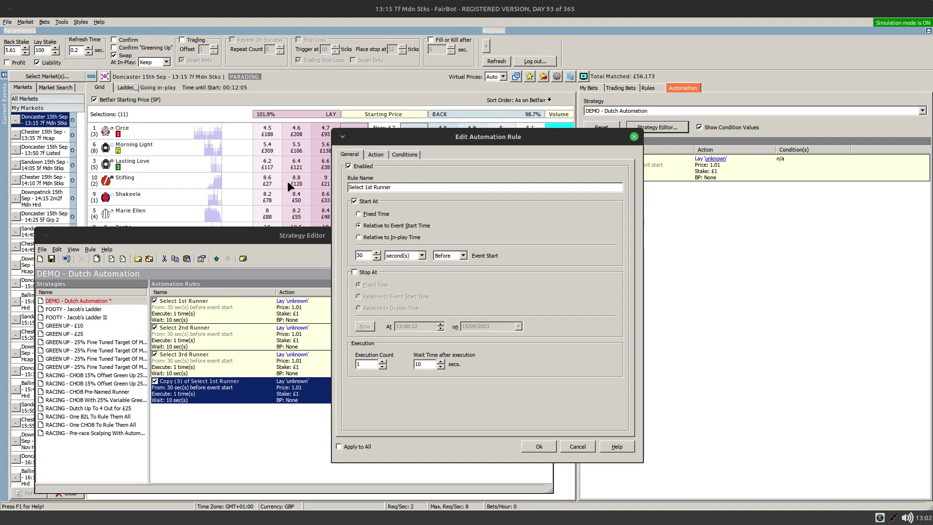
double_click(368, 187)
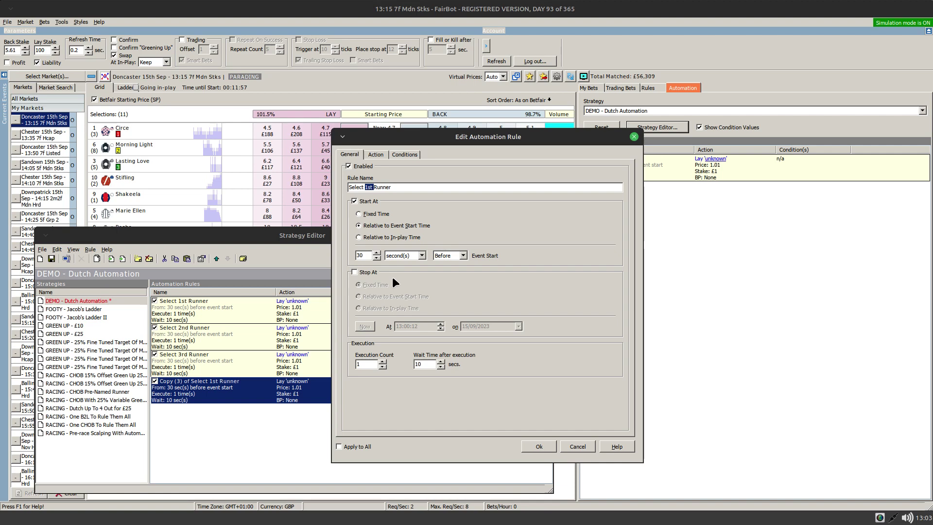
text(4th)
click(539, 445)
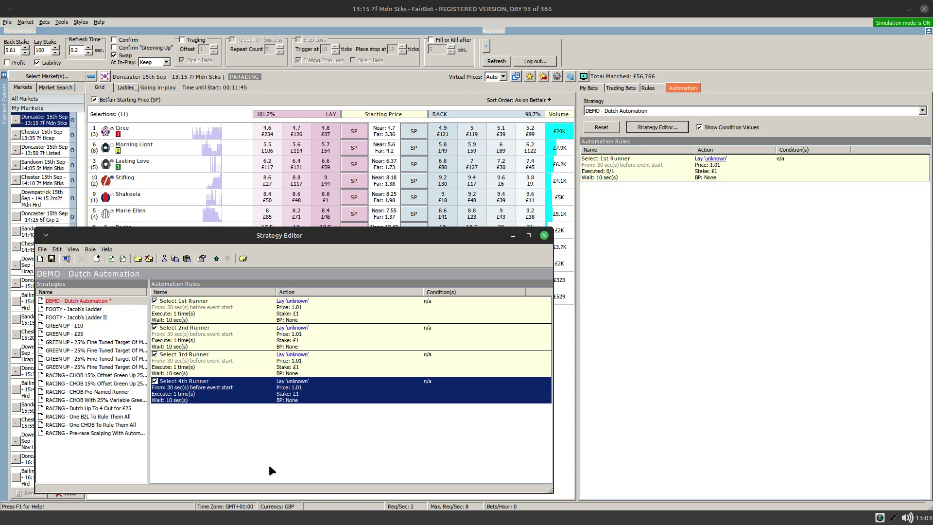
click(51, 258)
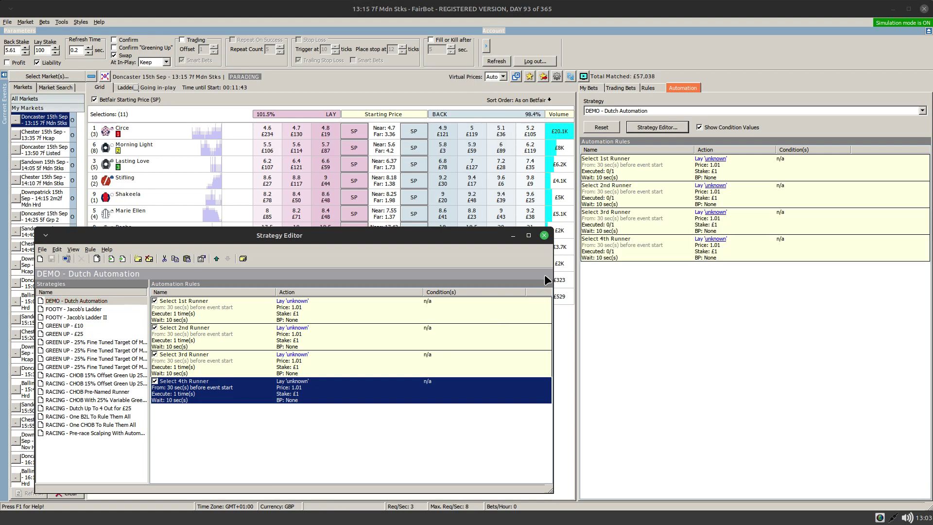
Look through the runners offered for the 4th and 3rd runner rules without assigning any
click(718, 241)
click(714, 215)
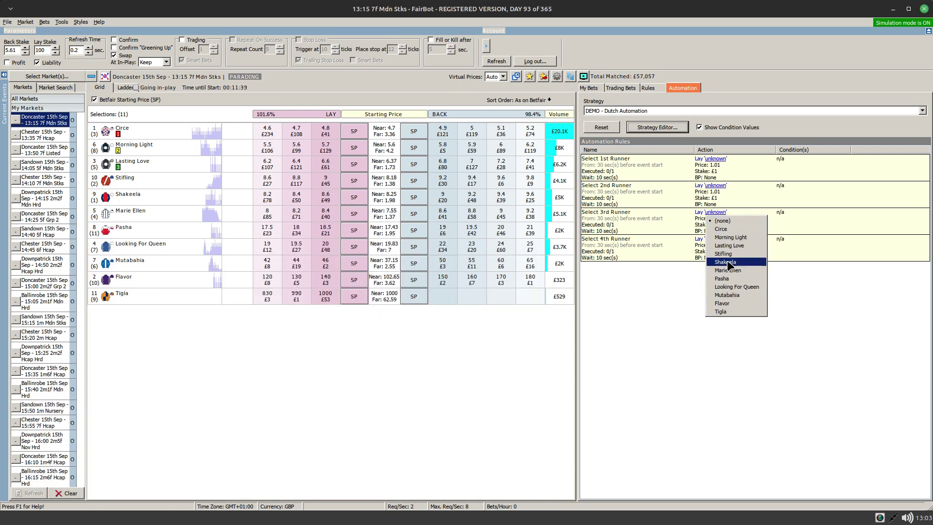
click(631, 323)
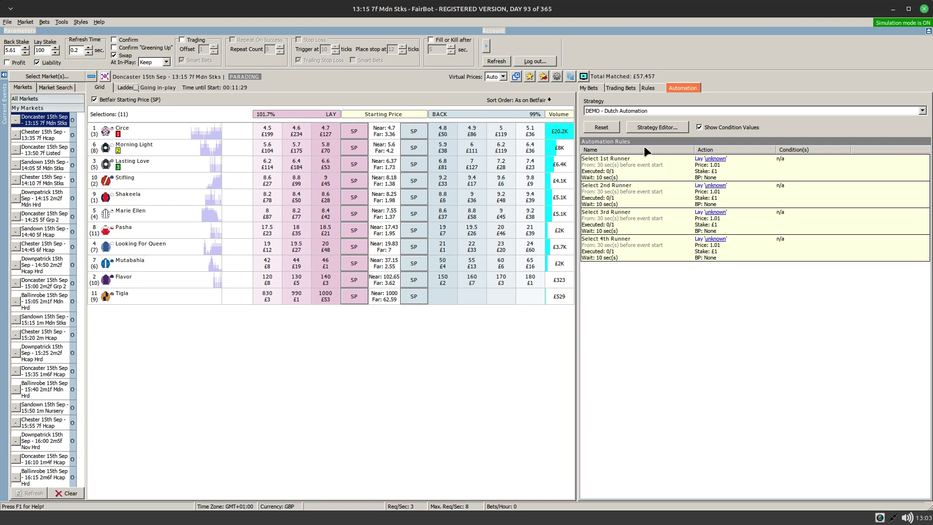
Add a new rule to the DEMO - Dutch Automation strategy and name it "Selection For Dutching"
click(656, 127)
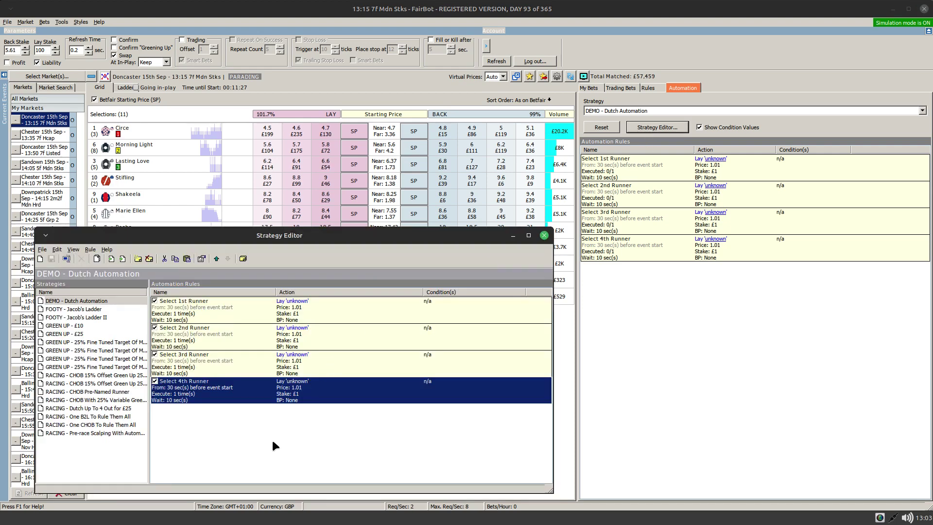
click(270, 424)
right_click(280, 416)
click(315, 414)
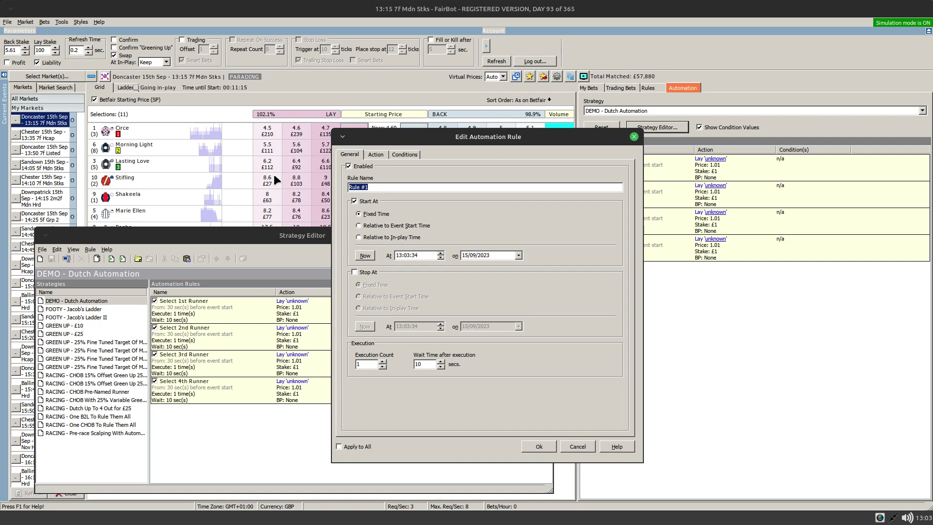
text(Selection For Dut)
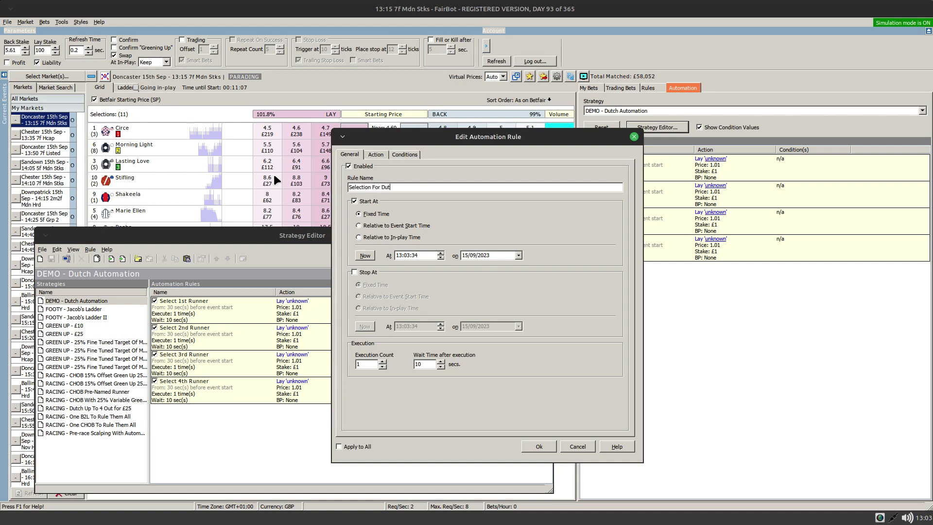
text(ching)
Start the rule 10 seconds before the event start and make it apply to all selections
click(367, 227)
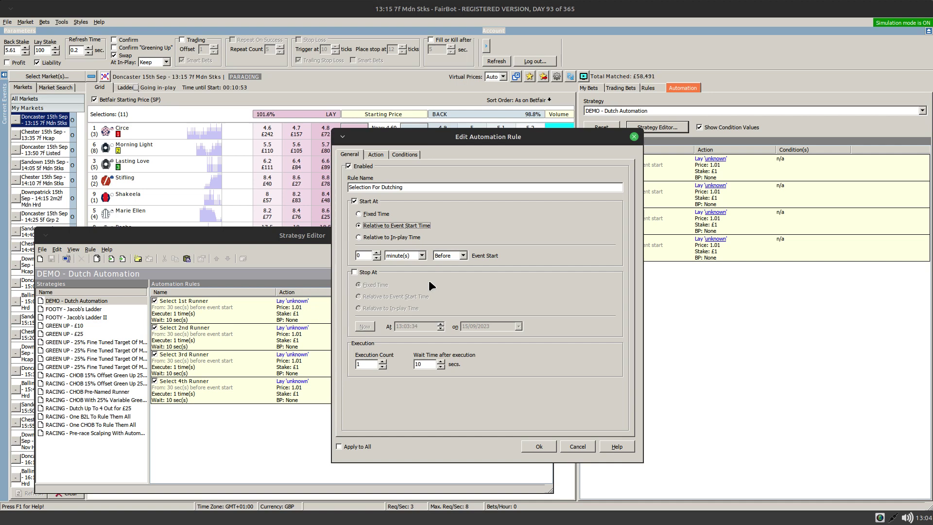
double_click(369, 255)
text(1)
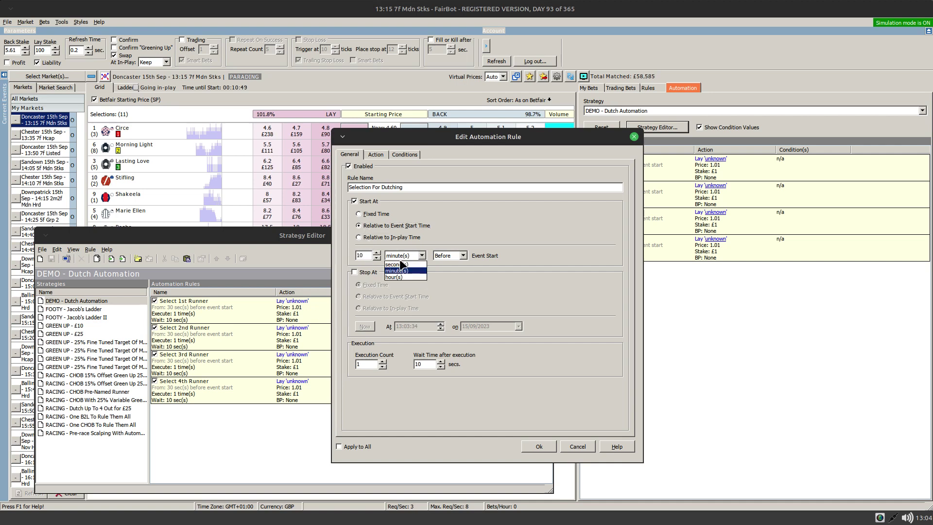
click(398, 264)
click(351, 446)
Set the action of the "Selection For Dutching" rule to Dummy
click(375, 154)
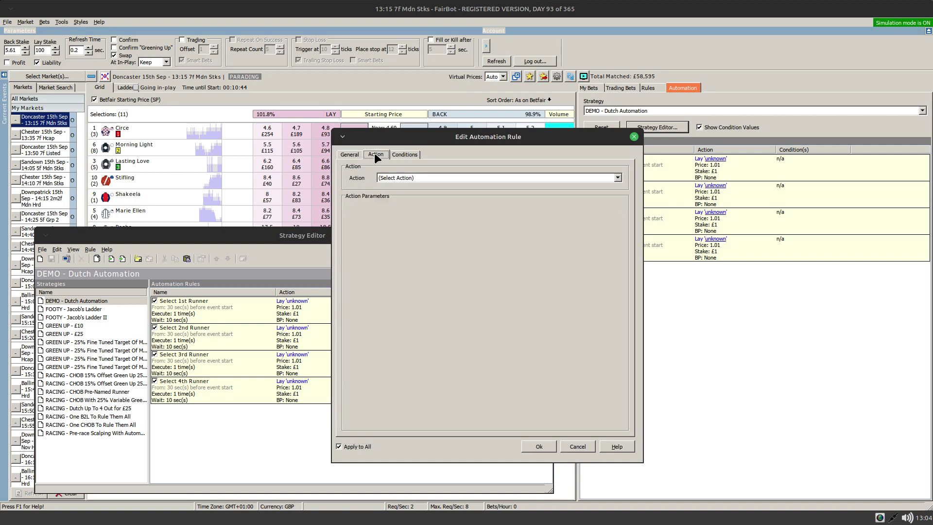
click(399, 177)
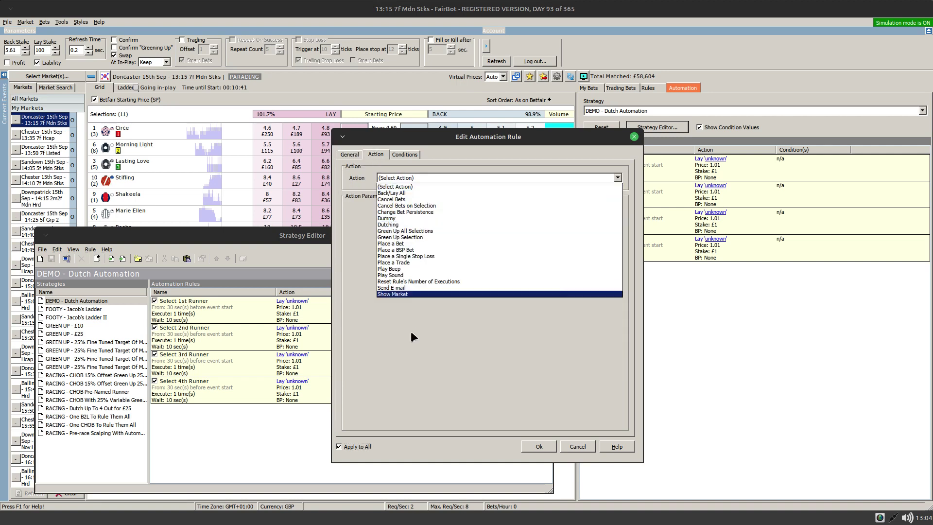
click(386, 218)
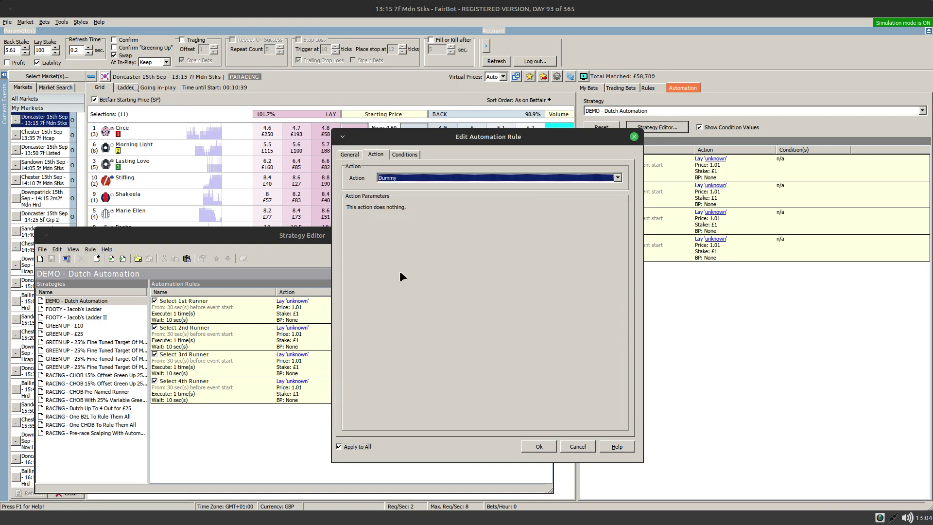
Add a Selection Bet Count condition to the rule and set its selection to All
click(399, 154)
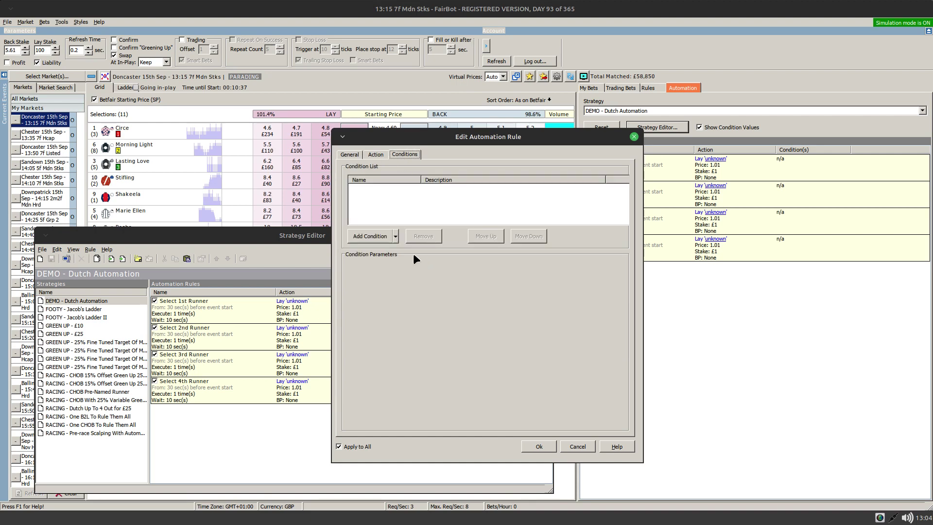
click(395, 234)
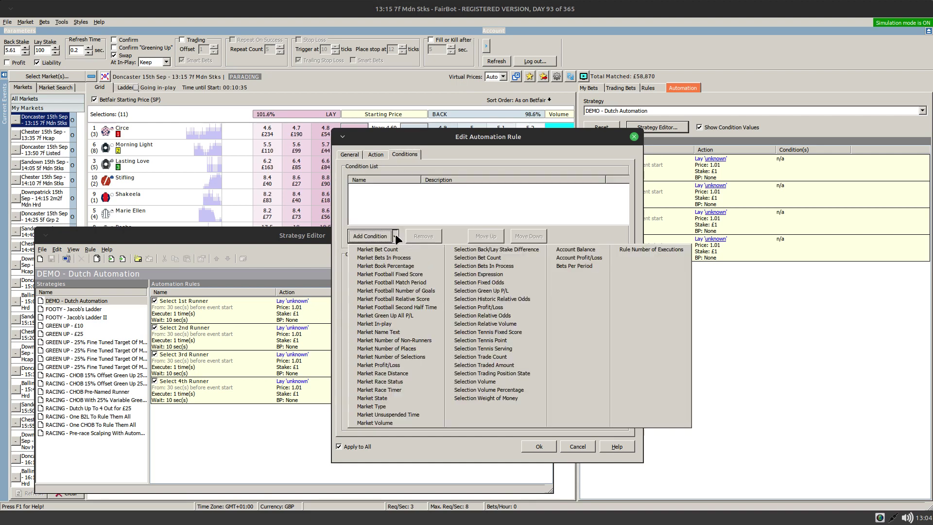
click(480, 259)
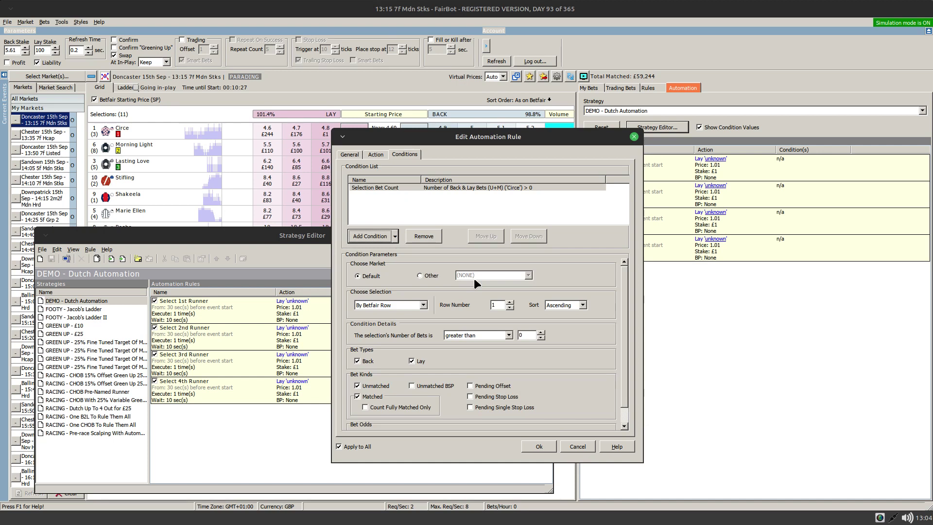
click(423, 305)
click(370, 395)
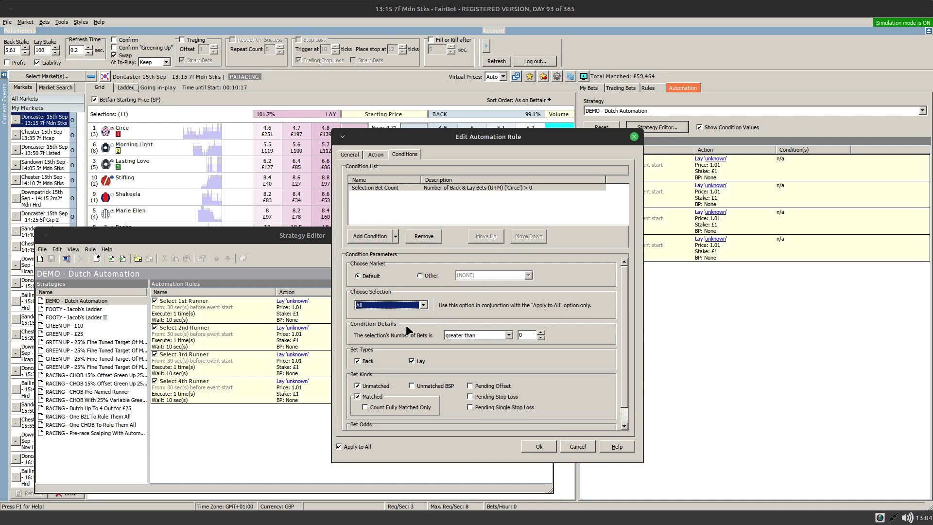
Require the selection's number of bets to be equal to 1, counting lay bets only
click(509, 334)
click(480, 357)
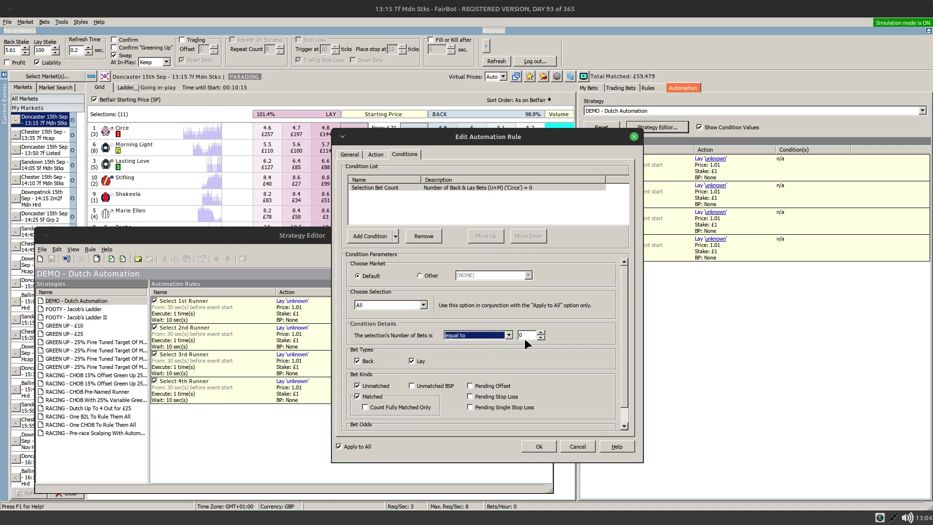
click(541, 332)
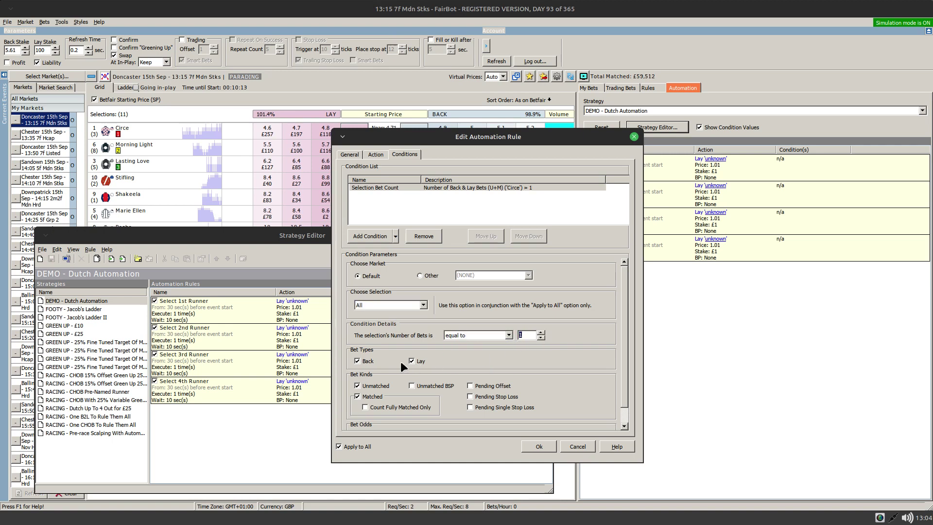
click(358, 360)
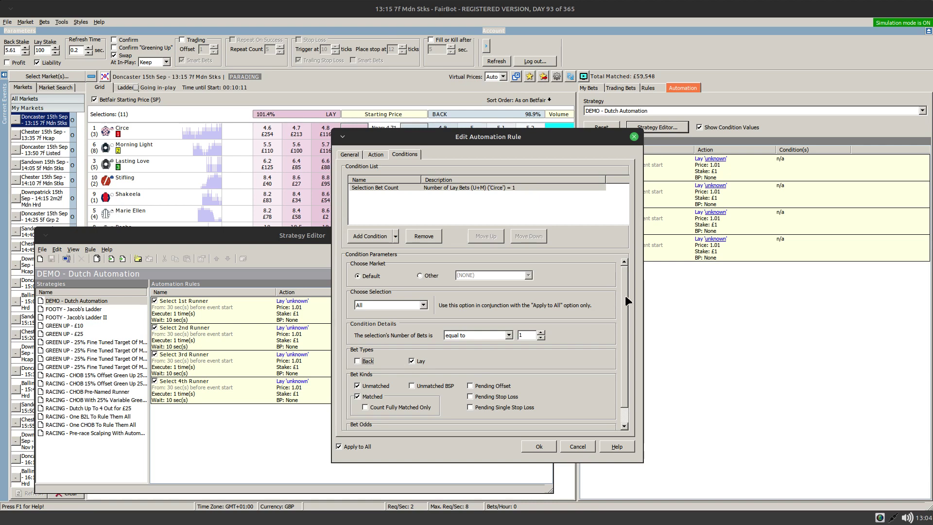
Limit the condition to unmatched bets at single fixed odds of 1.01, and accept the rule with its Apply to All option
scroll(624, 296, down, 1)
click(367, 378)
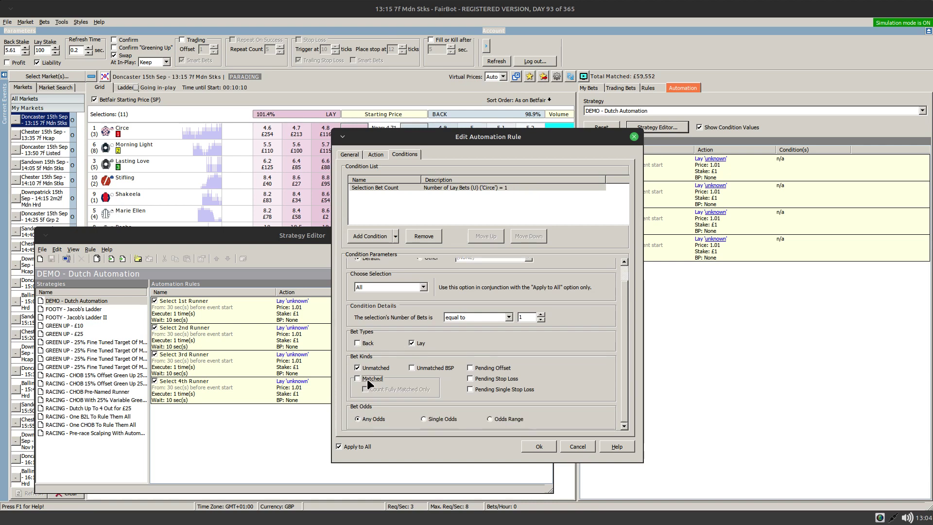
click(444, 418)
scroll(624, 319, down, 2)
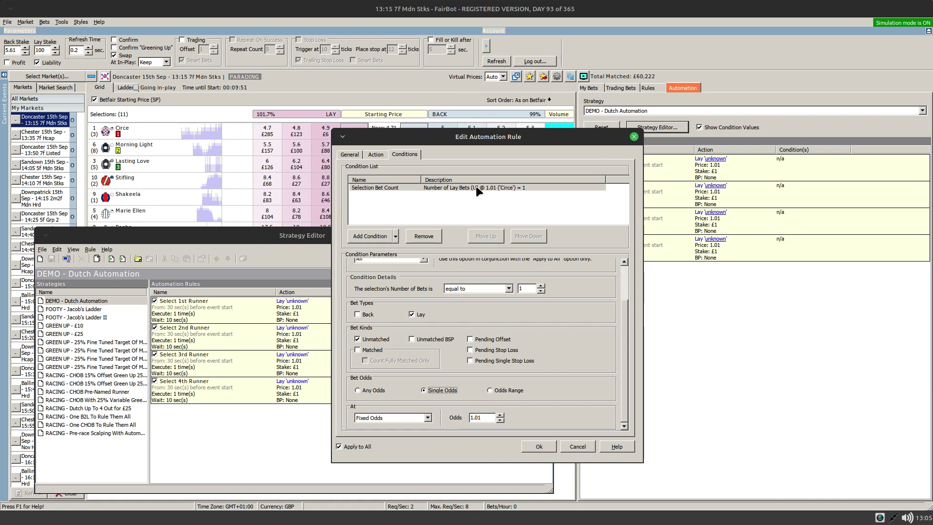
click(539, 445)
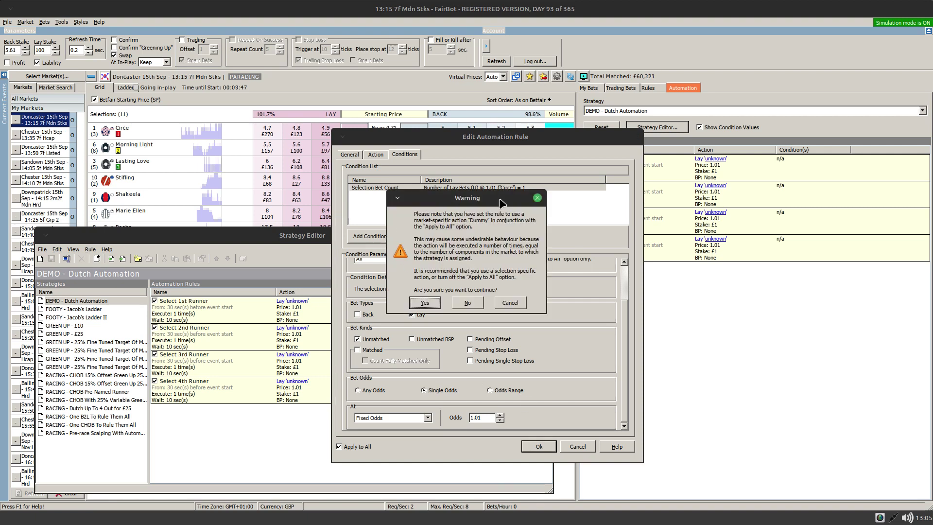
click(418, 302)
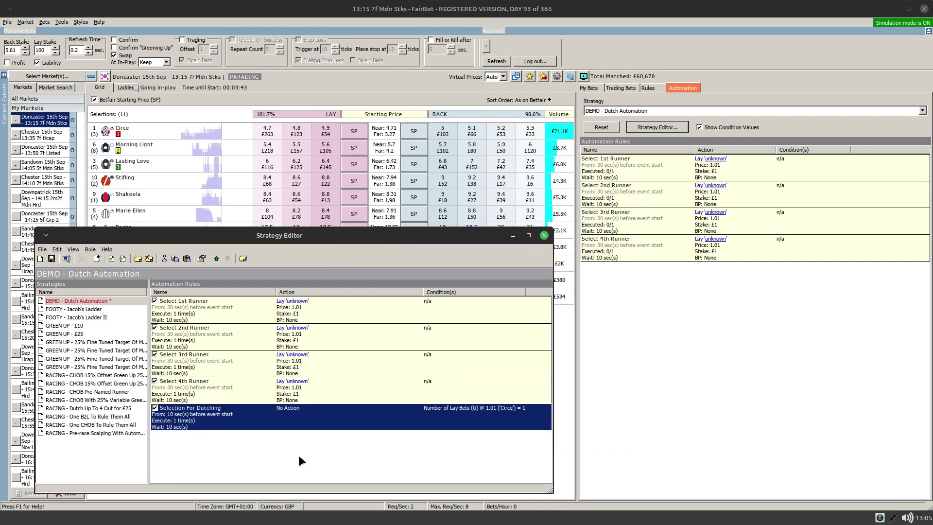
Add another rule to the strategy and name it "Dutch Selected Runners"
click(279, 460)
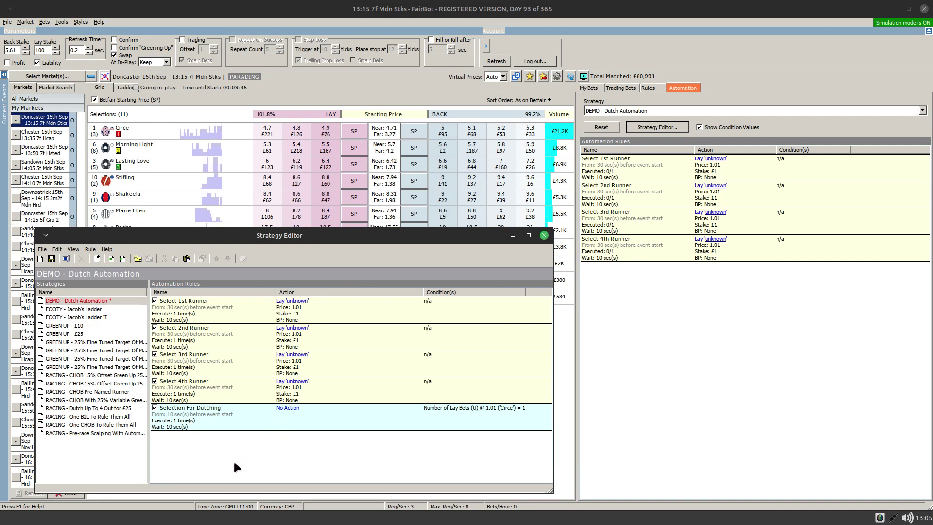
right_click(227, 445)
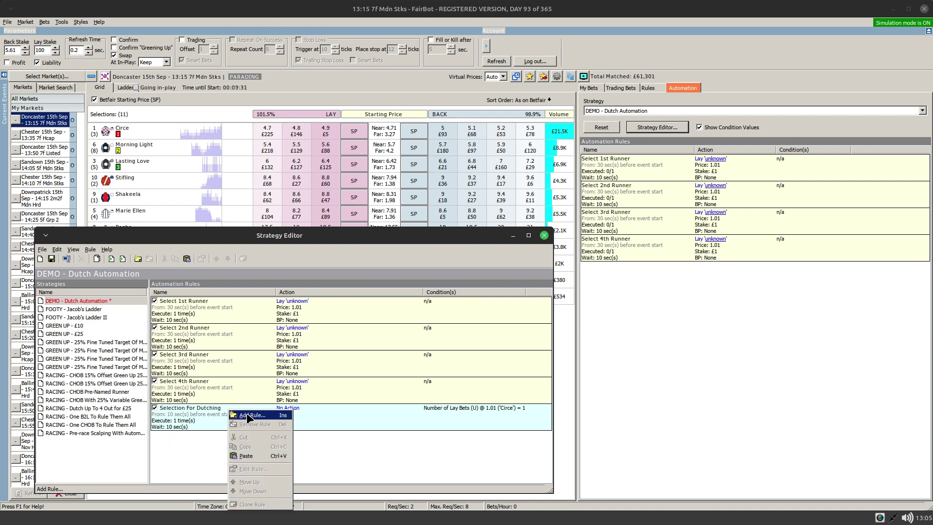
click(247, 415)
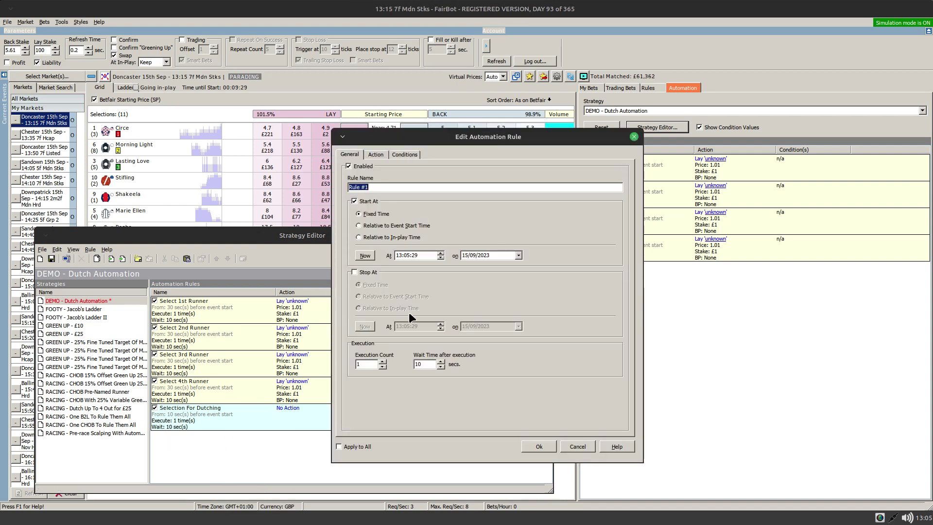
text(Dutch S)
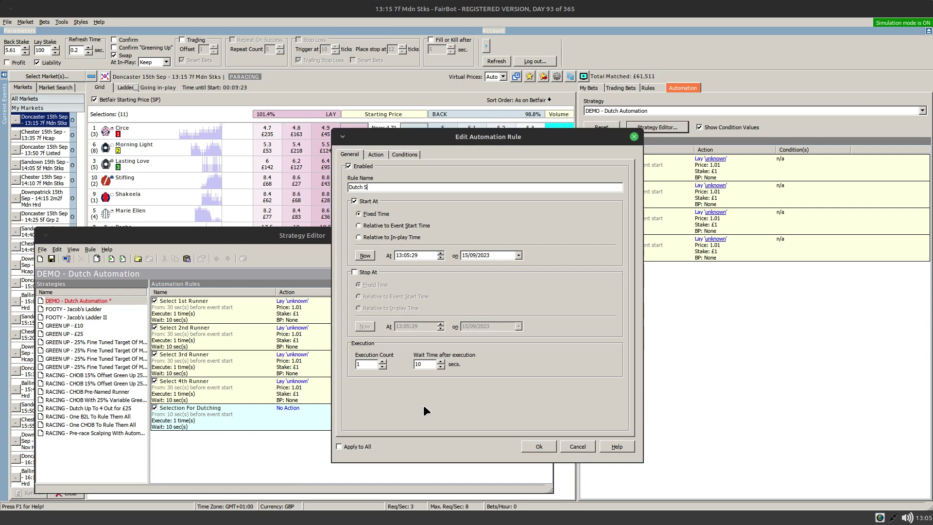
text(elected Runner)
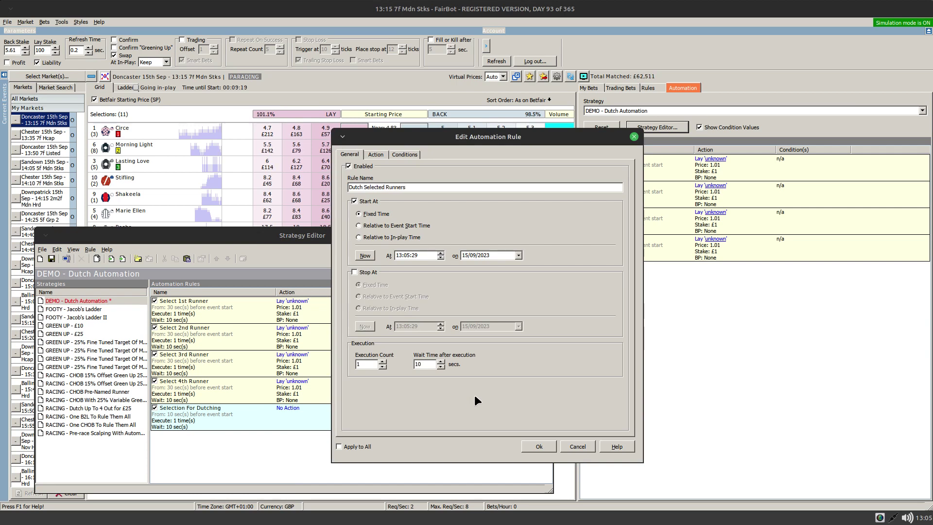
text(s)
Set the rule to start relative to the event start time, at 0 seconds before
click(380, 227)
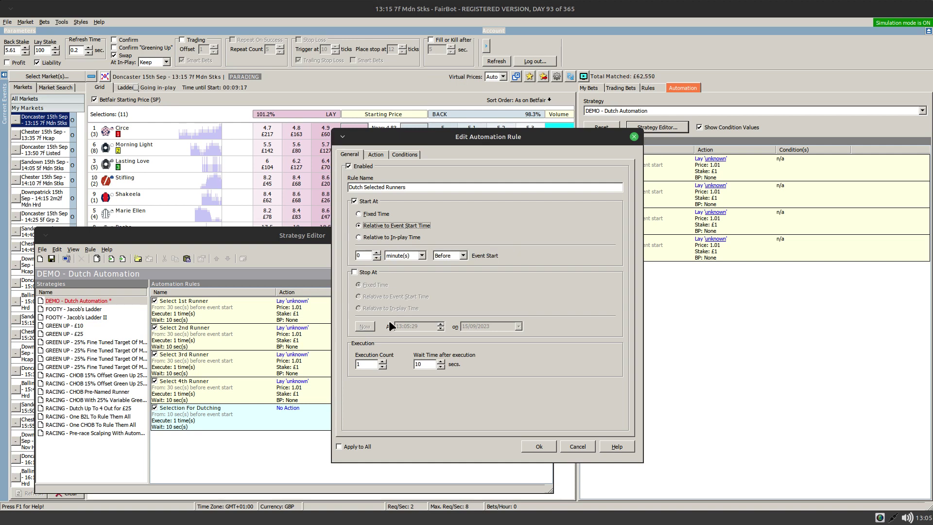
click(404, 255)
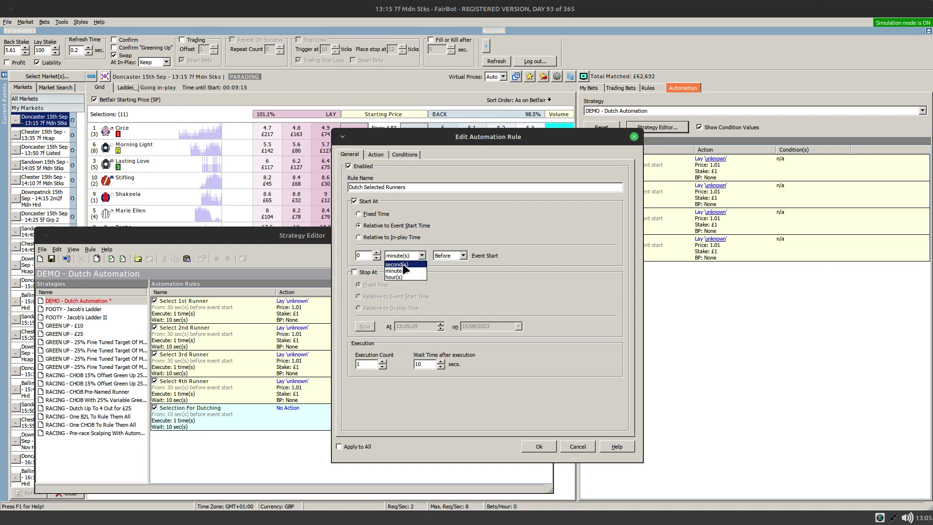
click(402, 263)
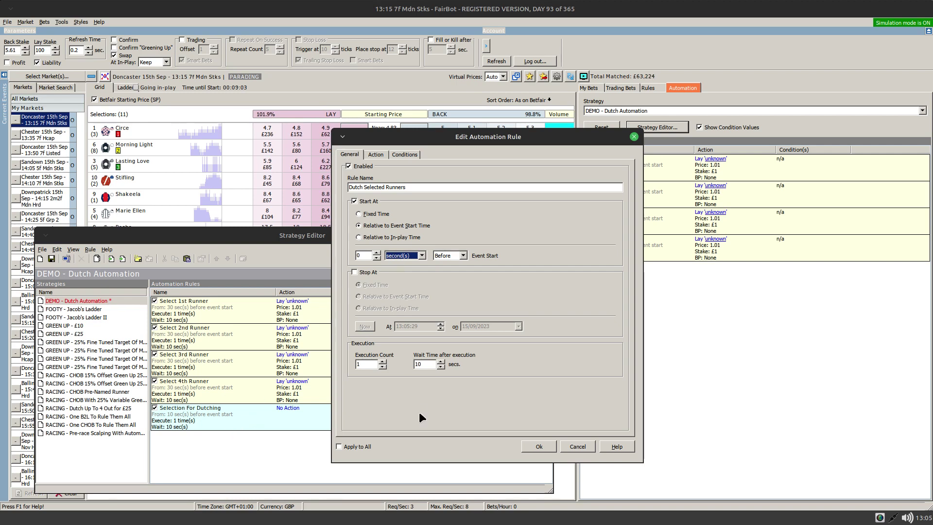
Set the rule's action to Dutching with a fixed available stake of 100
click(375, 154)
click(395, 178)
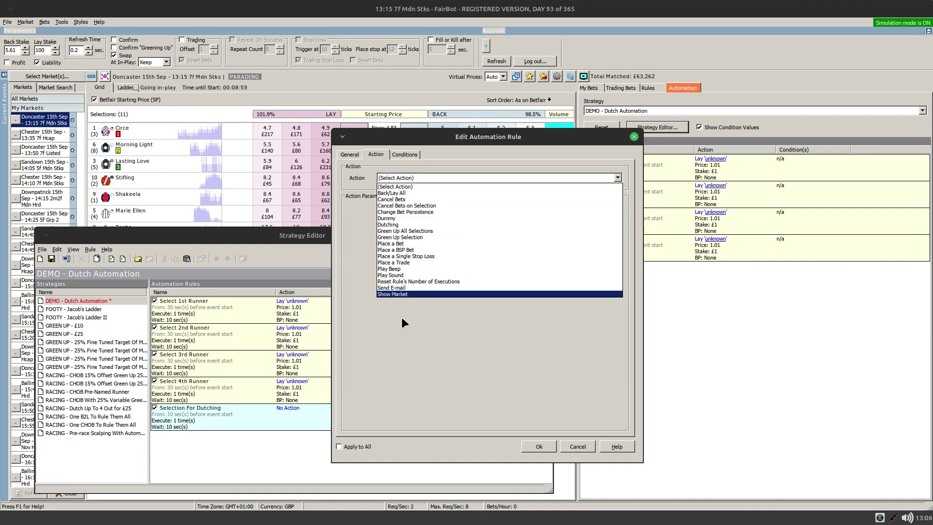
click(384, 224)
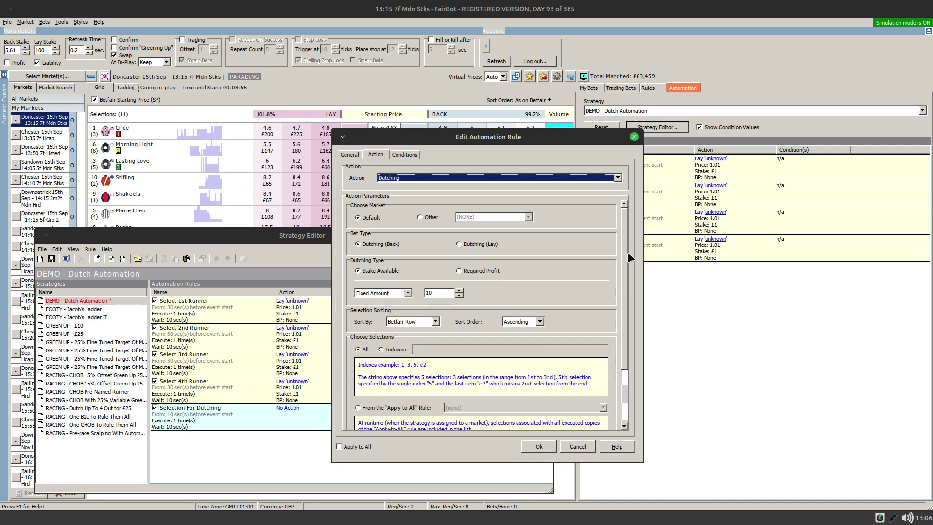
drag(627, 251, 628, 289)
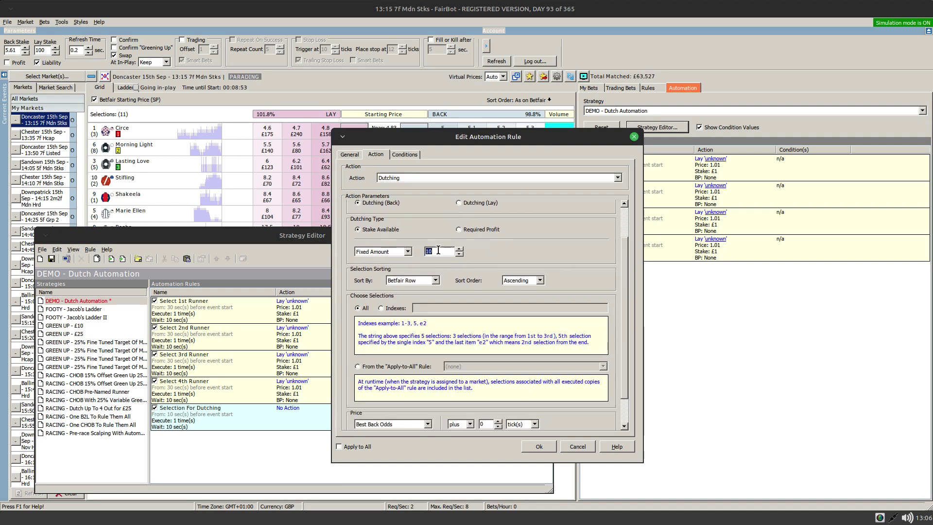
double_click(439, 250)
text(100)
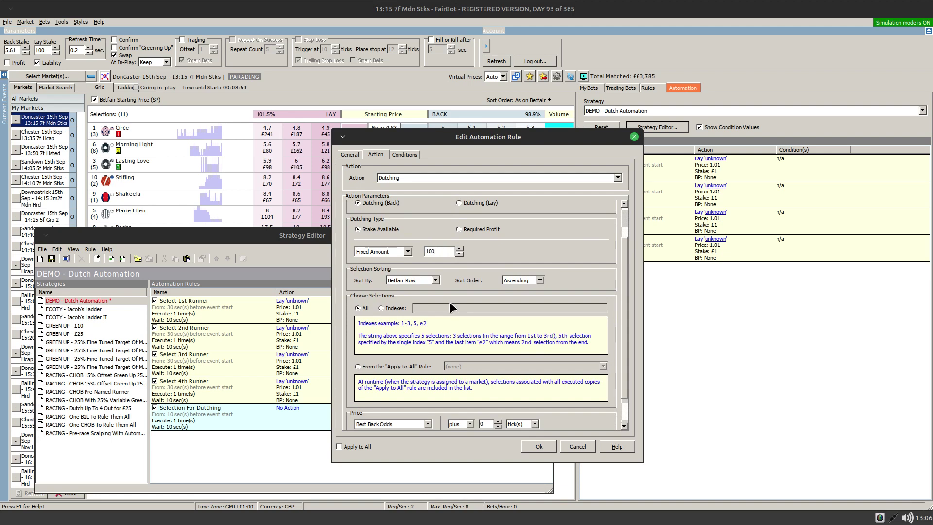
Take the dutching selections from the Apply-to-All rule "Selection For Dutching"
click(377, 367)
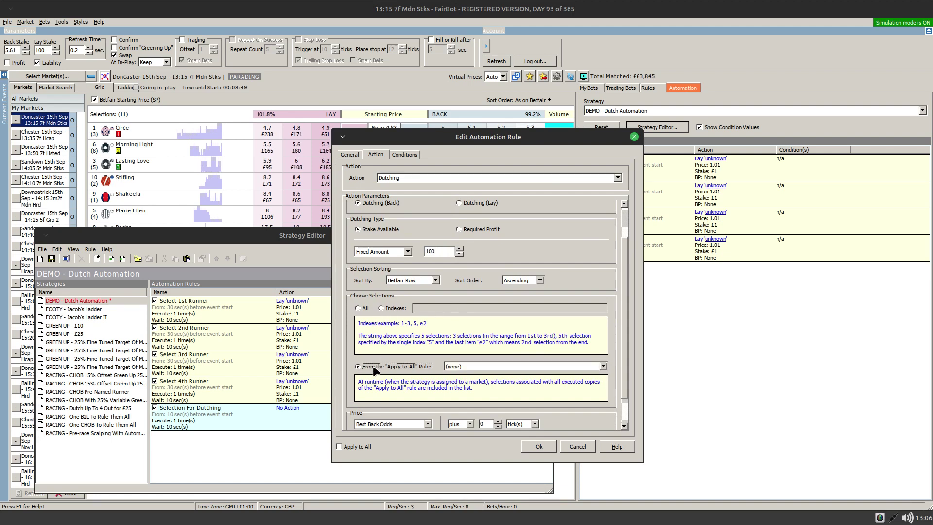
click(474, 366)
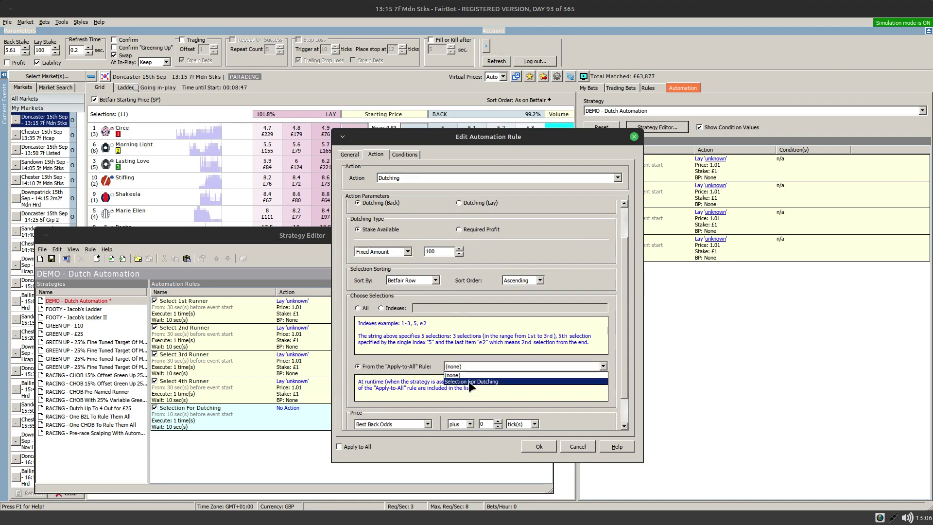
click(474, 382)
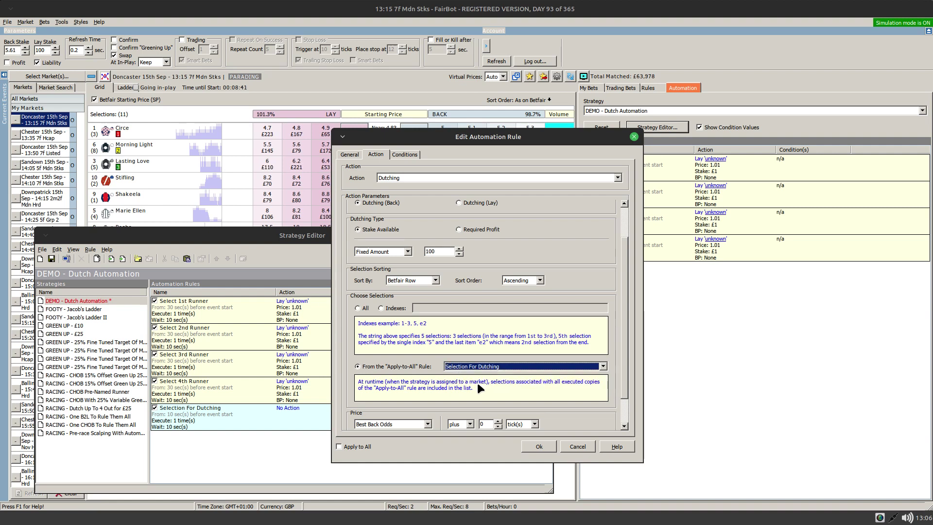
scroll(625, 286, down, 2)
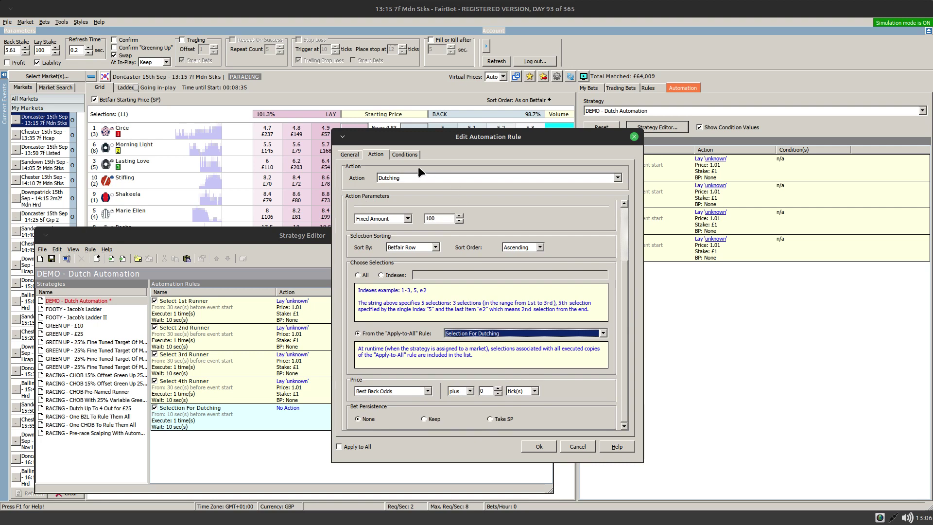
Add a Market Book Percentage condition to the dutching rule, requiring the back price book to be less than 80%
click(403, 154)
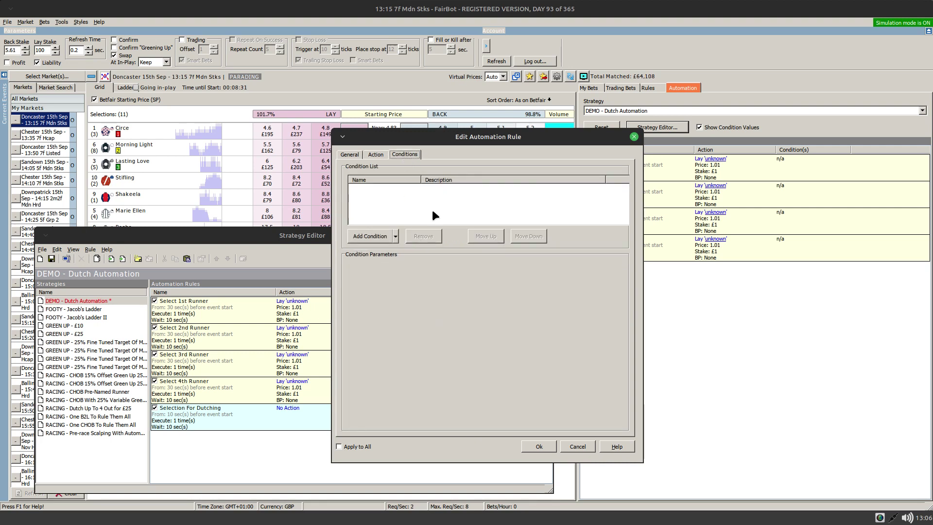
click(396, 235)
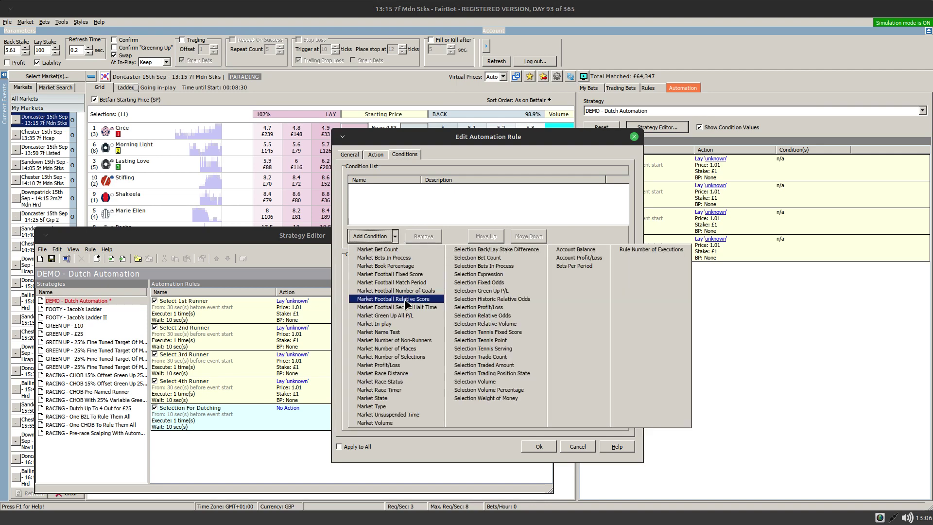
click(383, 266)
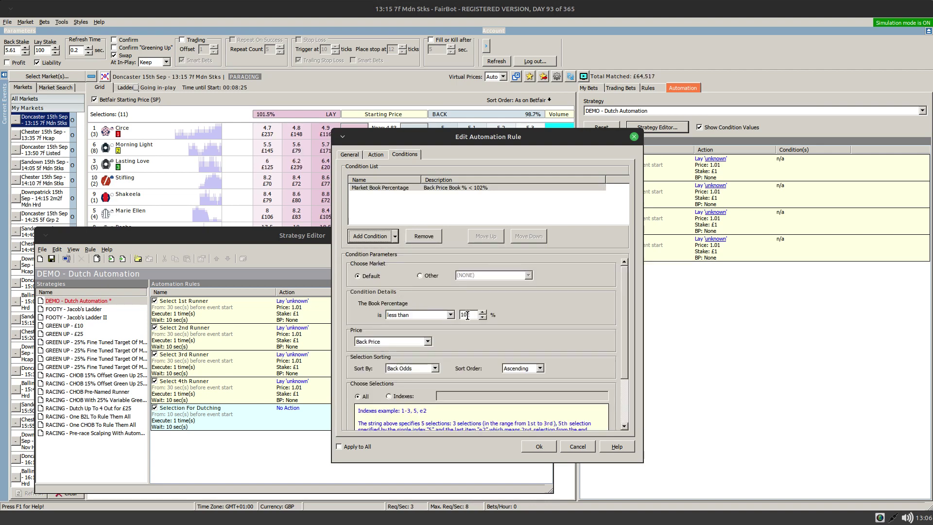
key(Tab)
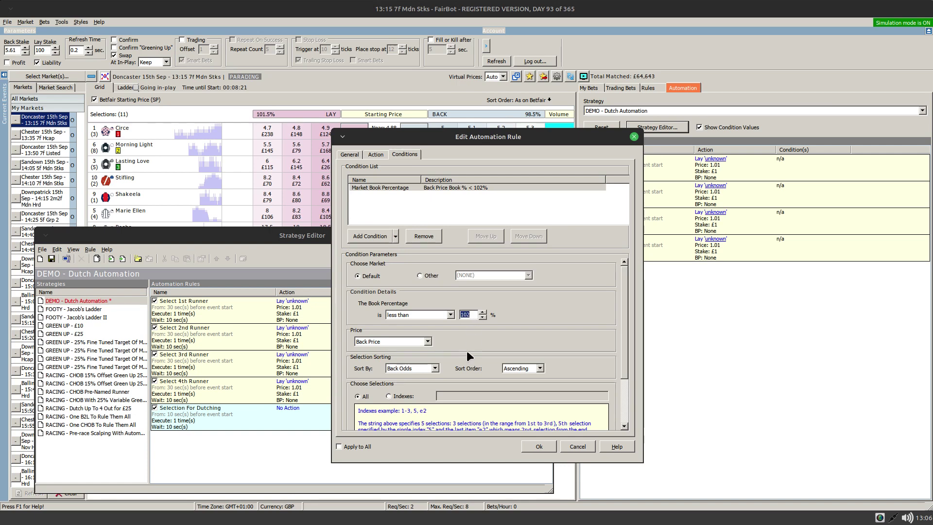
text(80)
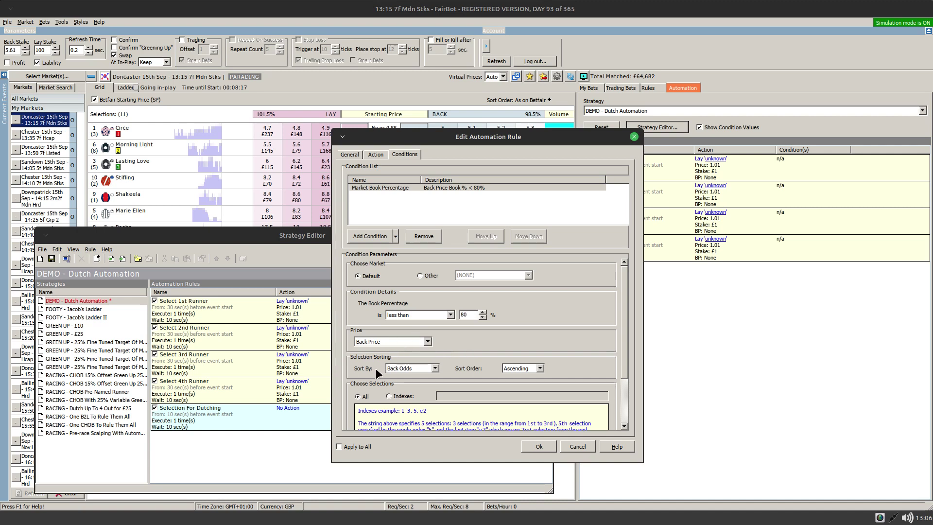
Base the book percentage on selections from the Apply-to-All rule "Selection For Dutching" and accept the rule
scroll(626, 290, down, 3)
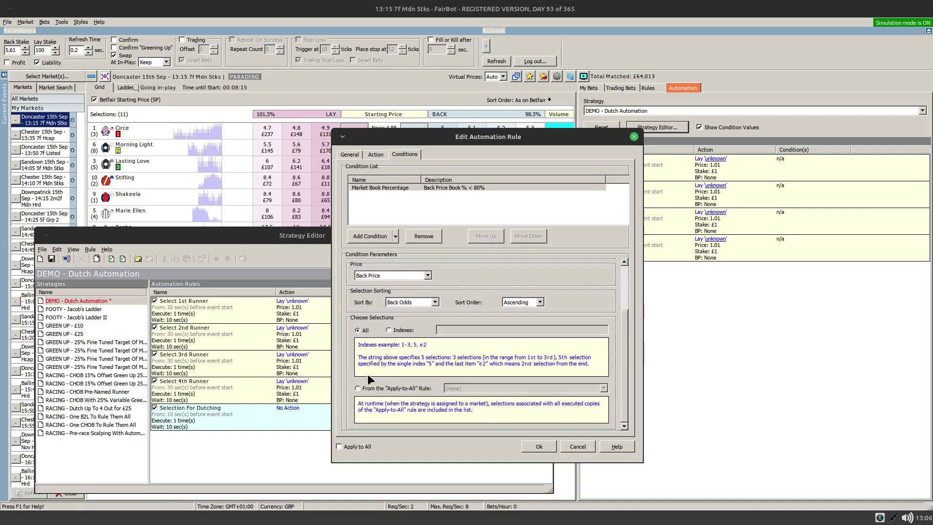
click(369, 388)
click(462, 388)
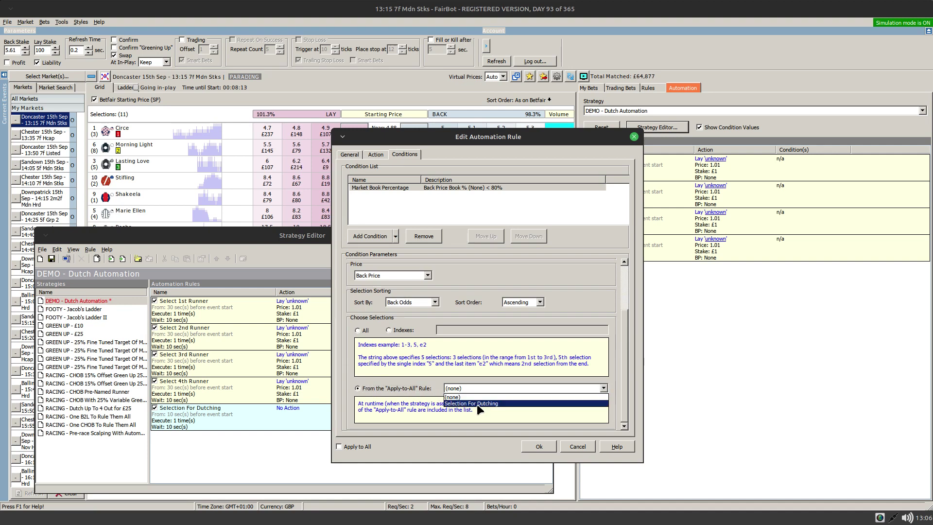
click(476, 403)
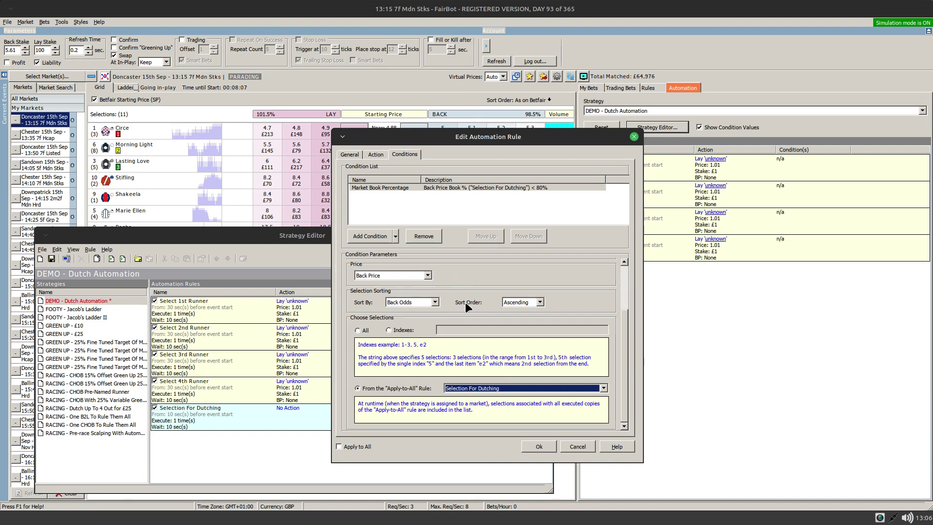
click(538, 446)
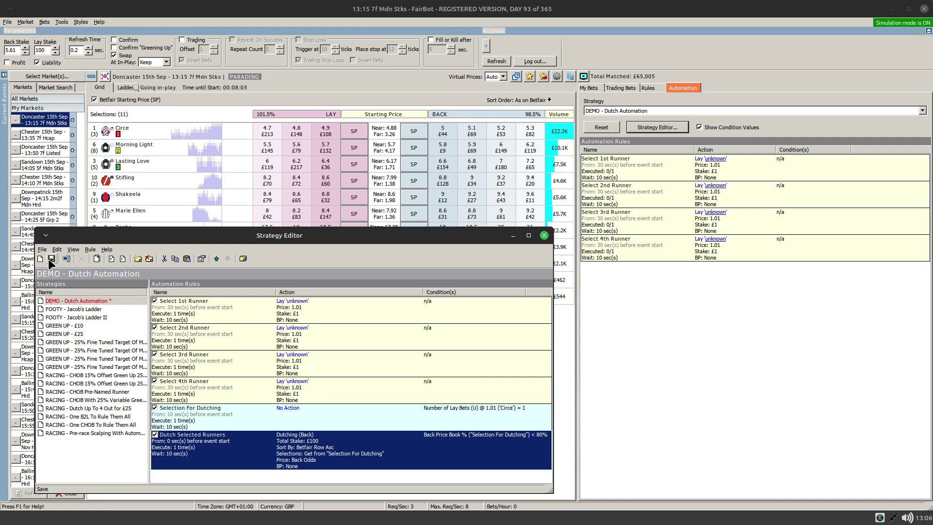
Save the DEMO - Dutch Automation strategy and close the Strategy Editor
click(49, 260)
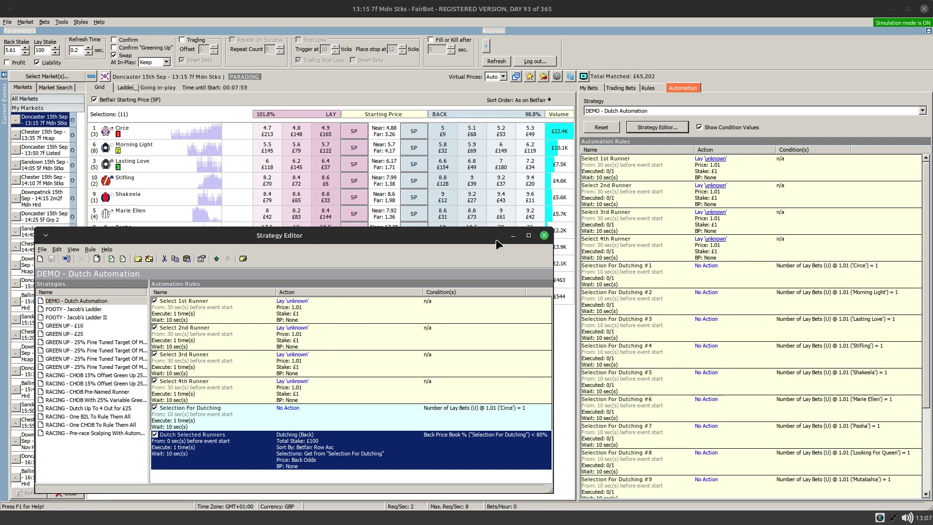
click(544, 236)
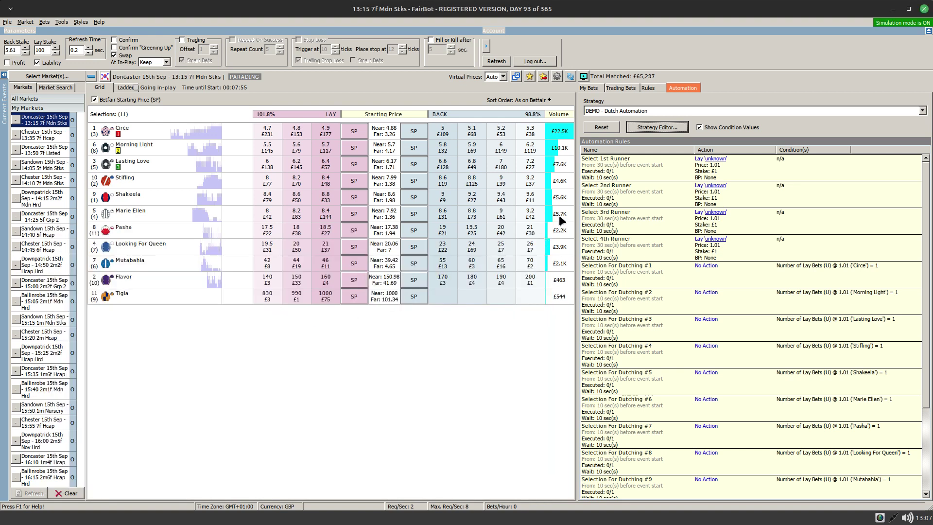
Assign Stifling, Marie Ellen and Mutabahia as the runners for the Select 1st, 2nd and 3rd Runner rules
click(712, 159)
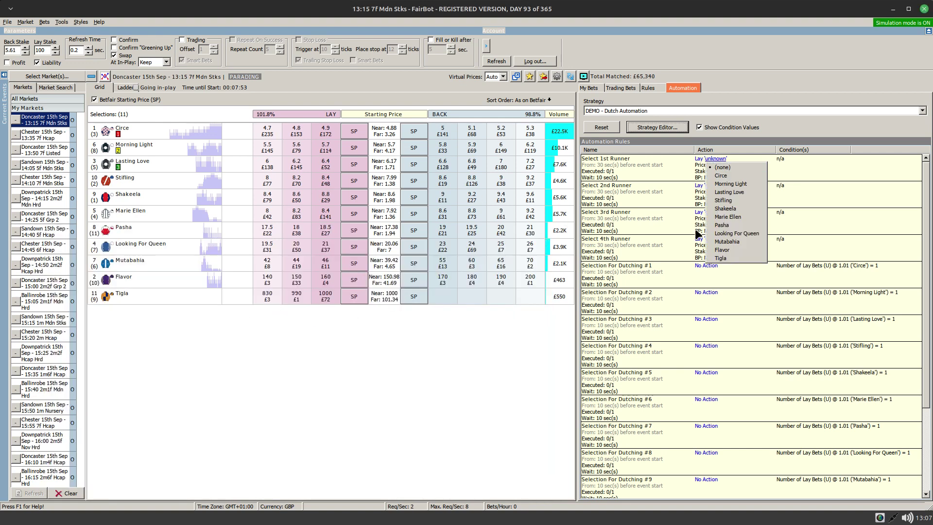
click(722, 200)
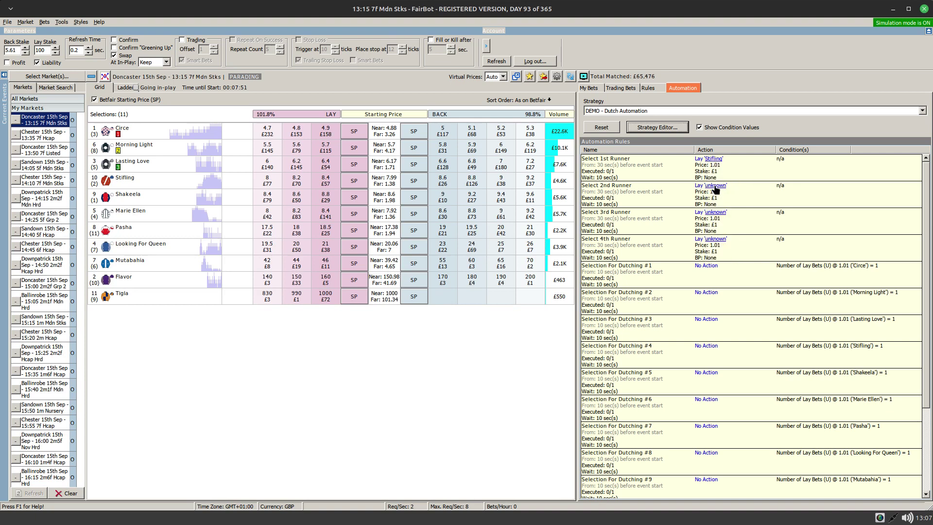
click(715, 188)
click(719, 247)
click(715, 213)
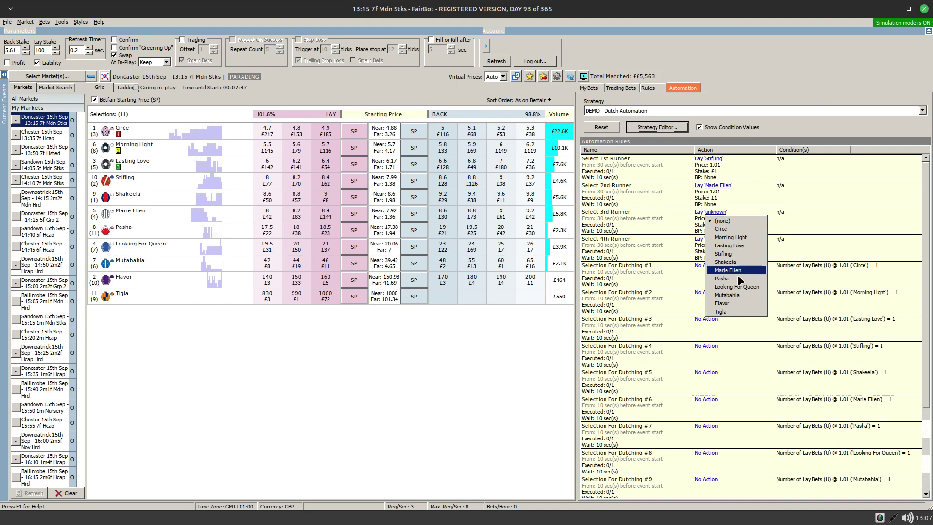
click(730, 294)
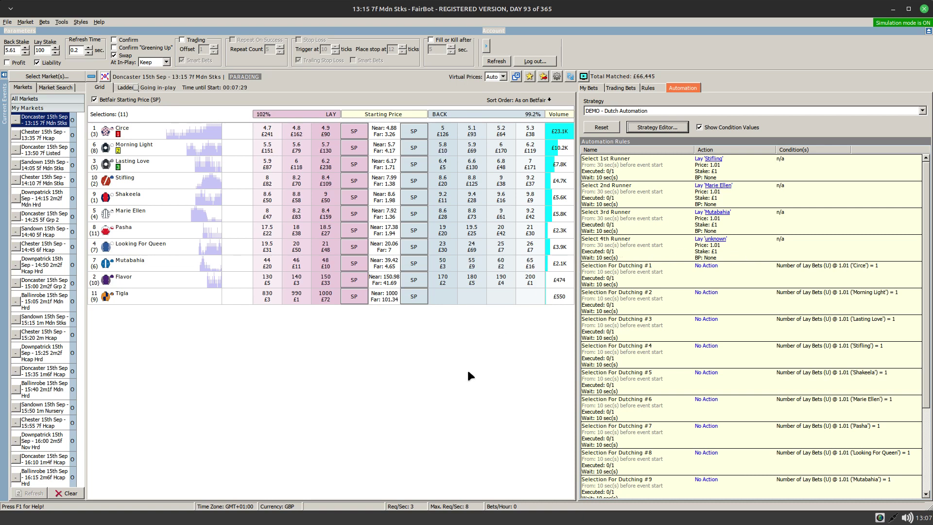
Check the market's unmatched and matched bets and the execution status of the automation rules through "Dutch Selected Runners"
click(589, 87)
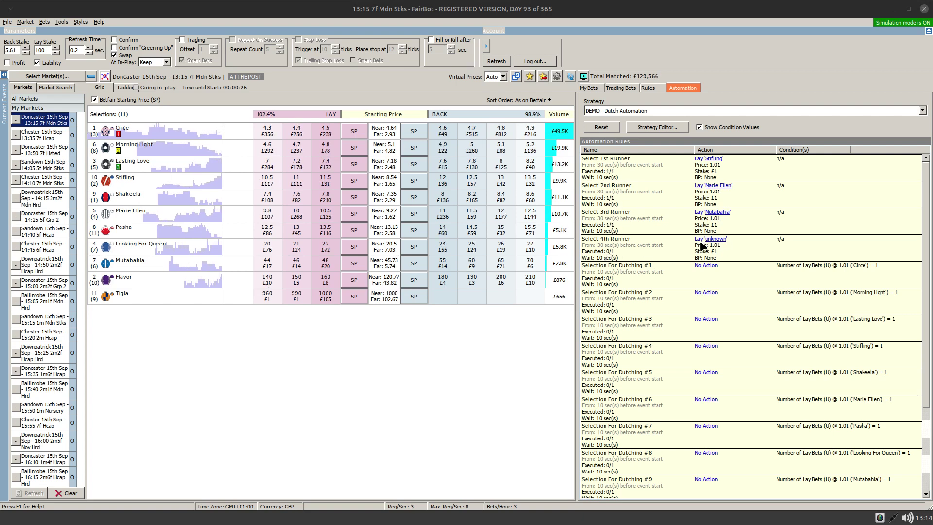
click(590, 88)
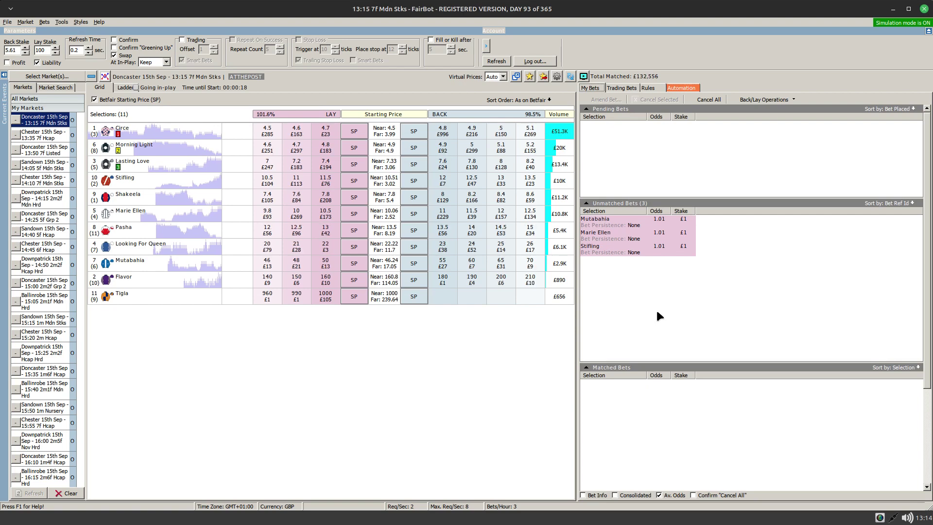
click(677, 88)
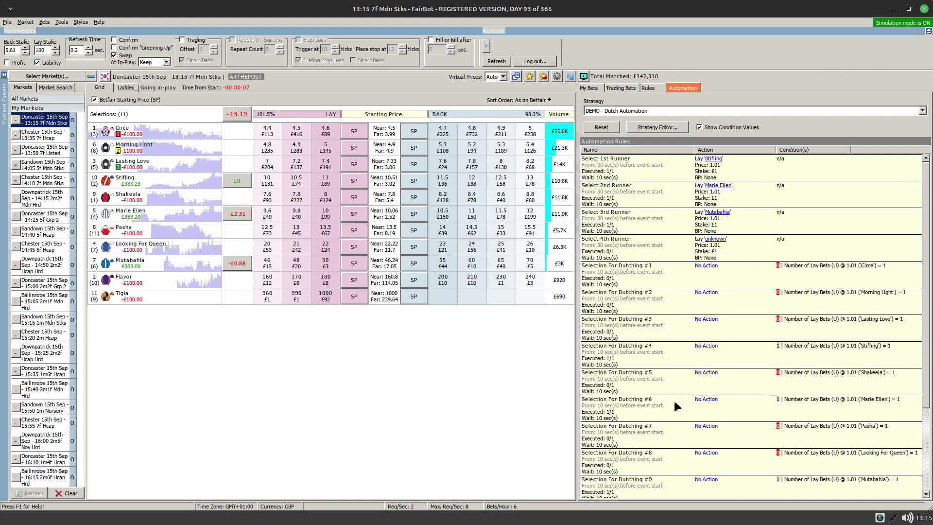
drag(926, 238, 927, 345)
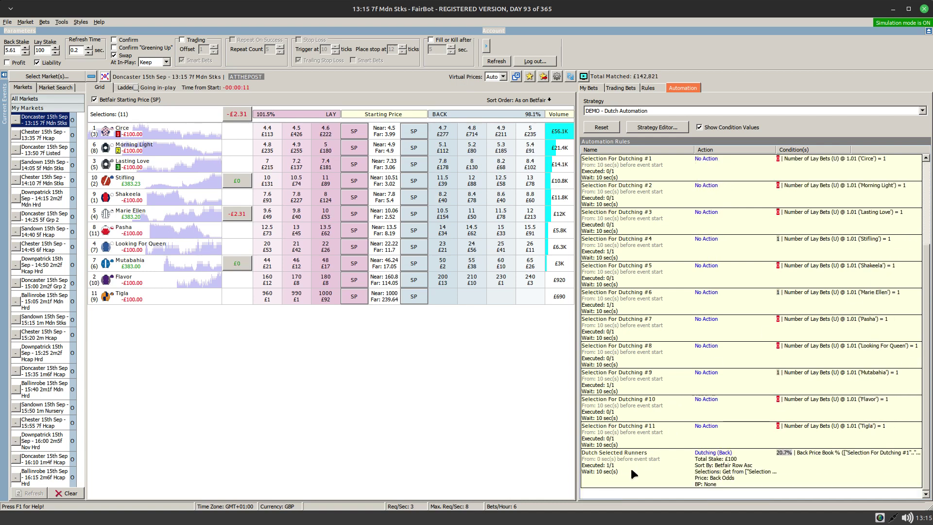
click(589, 88)
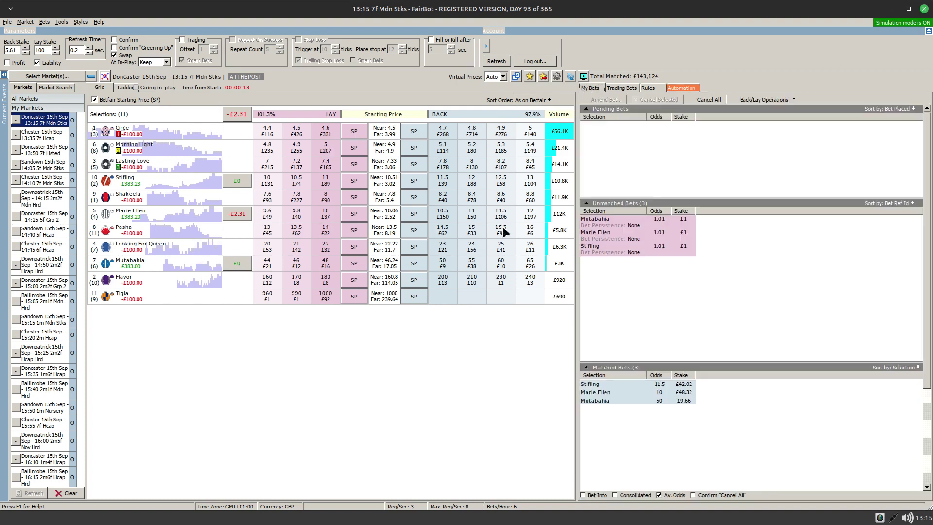